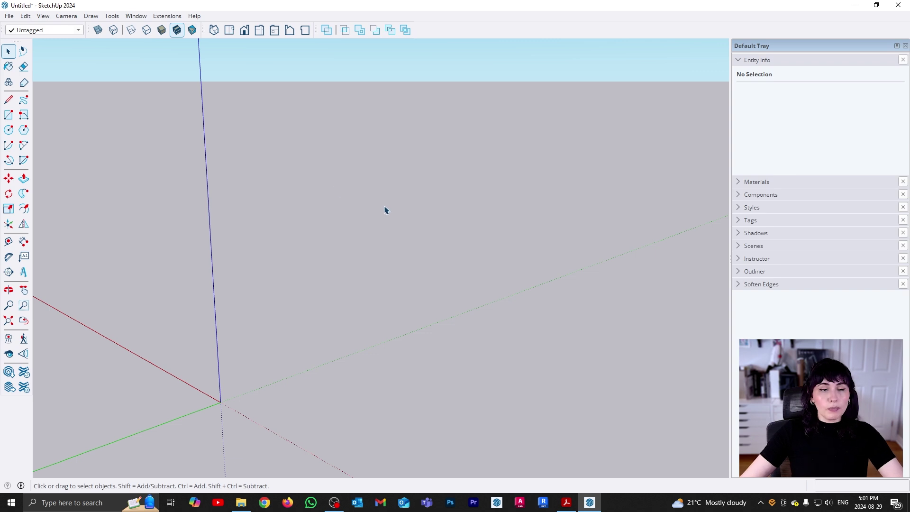
Check the Draw and Tools menus for the Sandbox commands.
{"action": "left_click", "coordinate": [95, 16]}
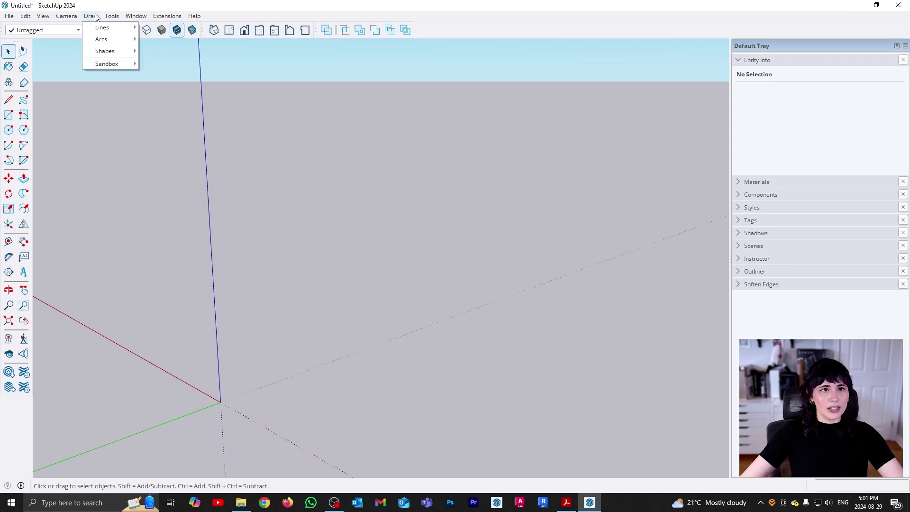
{"action": "mouse_move", "coordinate": [113, 66]}
{"action": "mouse_move", "coordinate": [112, 16]}
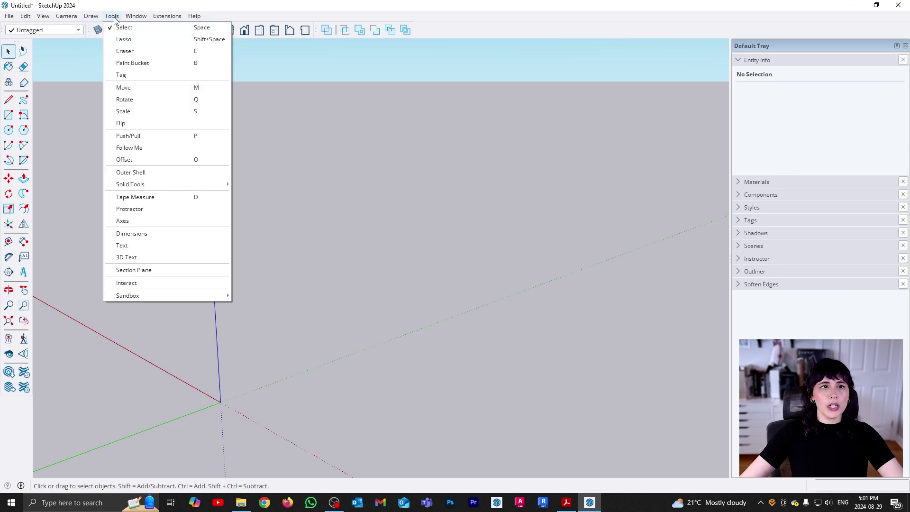
{"action": "mouse_move", "coordinate": [217, 296]}
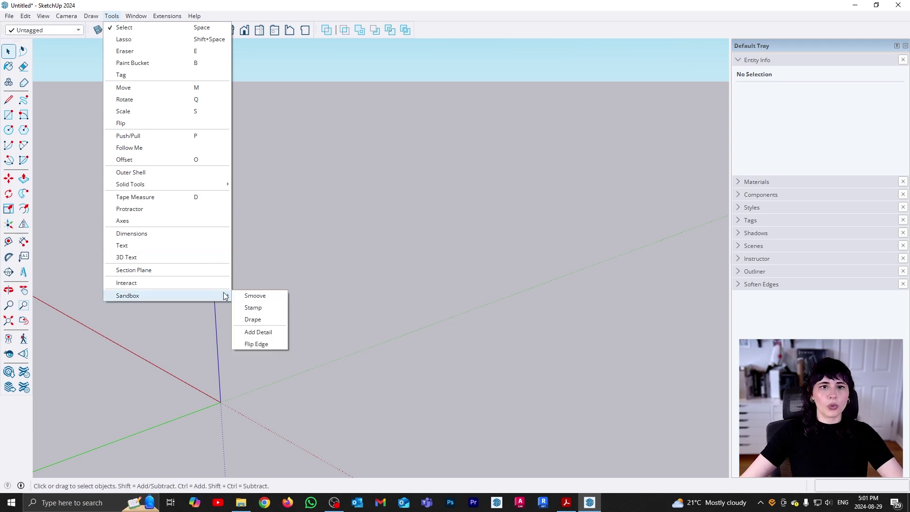
Enable the Sandbox toolbar and dock it in the top toolbar row.
{"action": "right_click", "coordinate": [484, 29]}
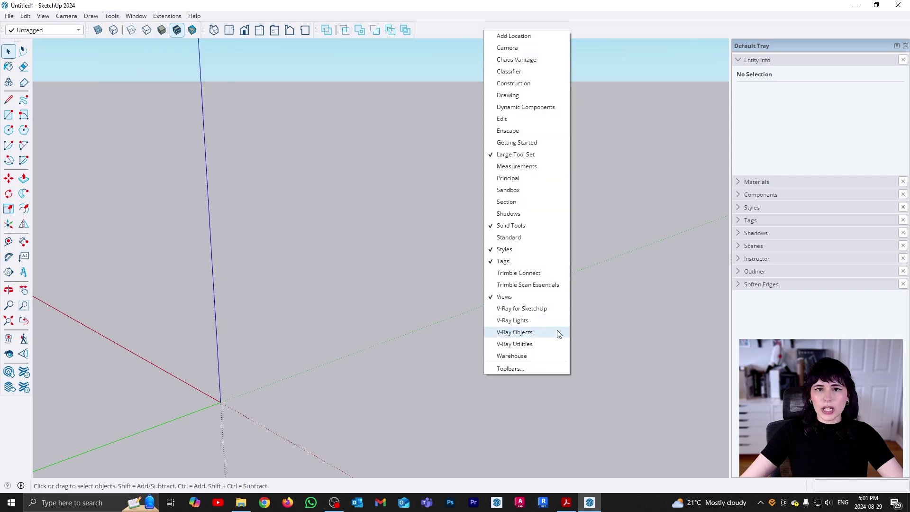
{"action": "left_click", "coordinate": [533, 189]}
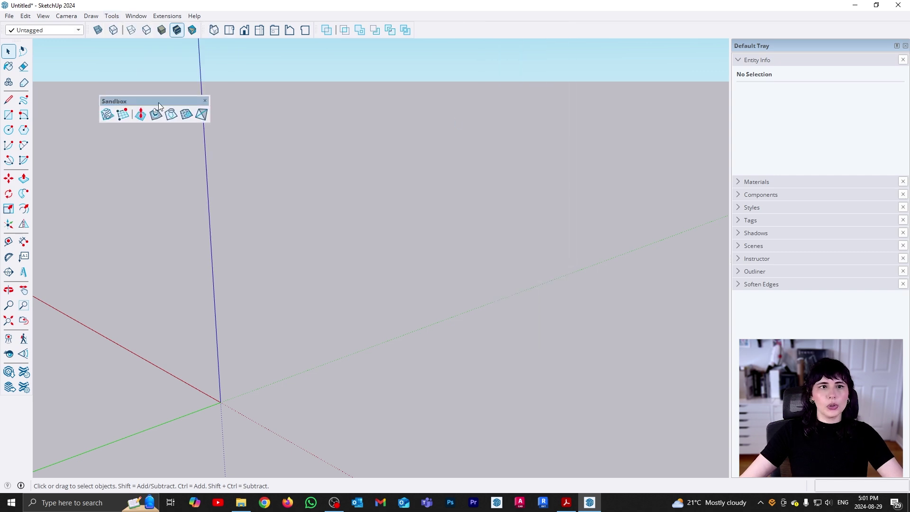
{"action": "mouse_move", "coordinate": [158, 103]}
{"action": "left_mouse_down"}
{"action": "mouse_move", "coordinate": [149, 100]}
{"action": "mouse_move", "coordinate": [157, 105]}
{"action": "left_mouse_up"}
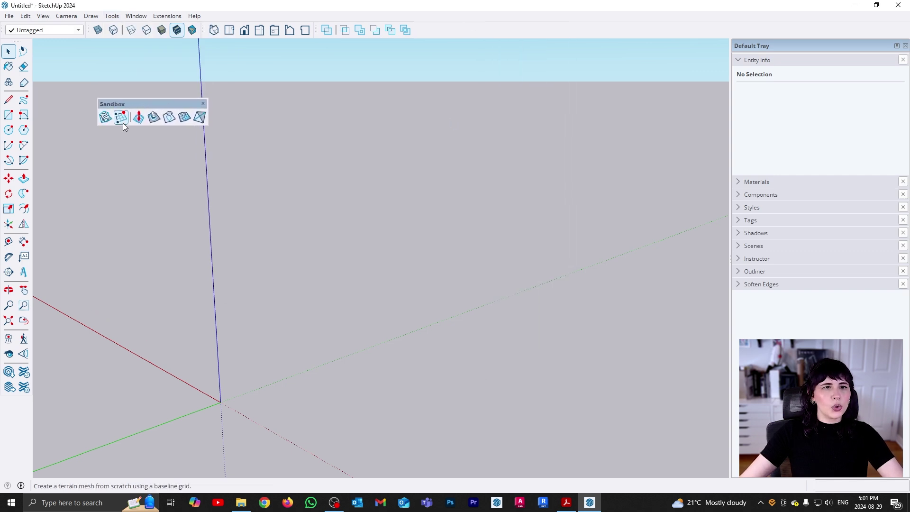
{"action": "left_click", "coordinate": [158, 104]}
{"action": "left_click_drag", "start_coordinate": [157, 103], "coordinate": [472, 22]}
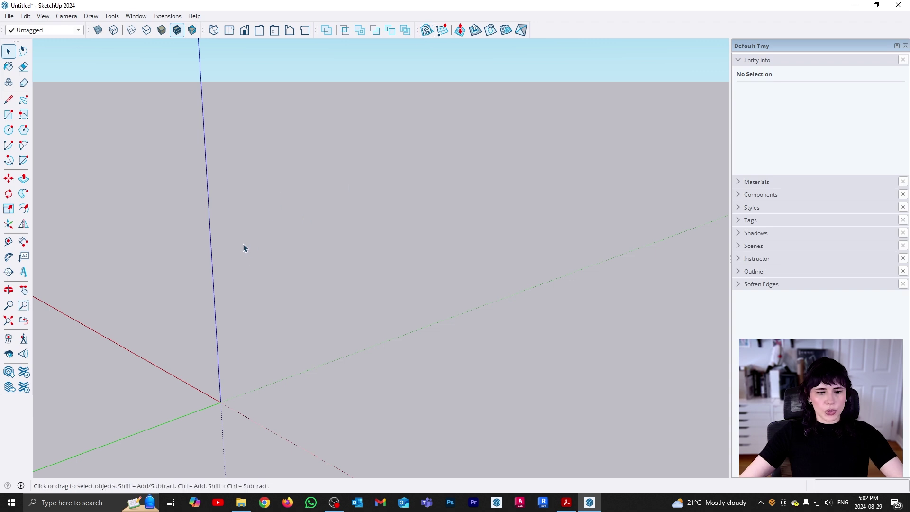
Switch to Top view and pan to recentre the drawing area.
{"action": "key", "text": "F2"}
{"action": "middle_click_drag", "start_coordinate": [485, 226], "coordinate": [357, 330], "text": "shift"}
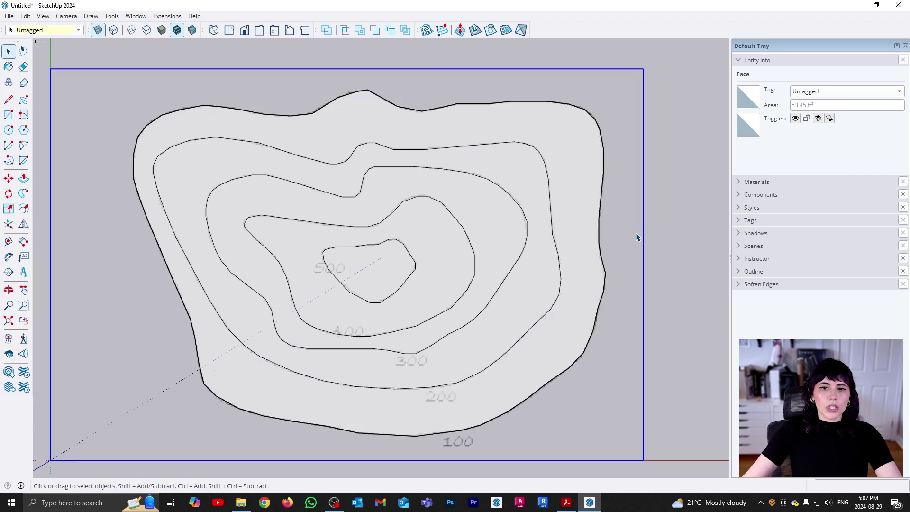
Turn X-ray off, orbit to a tilted view and select the contour drawing.
{"action": "left_click", "coordinate": [638, 236]}
{"action": "left_click", "coordinate": [675, 232]}
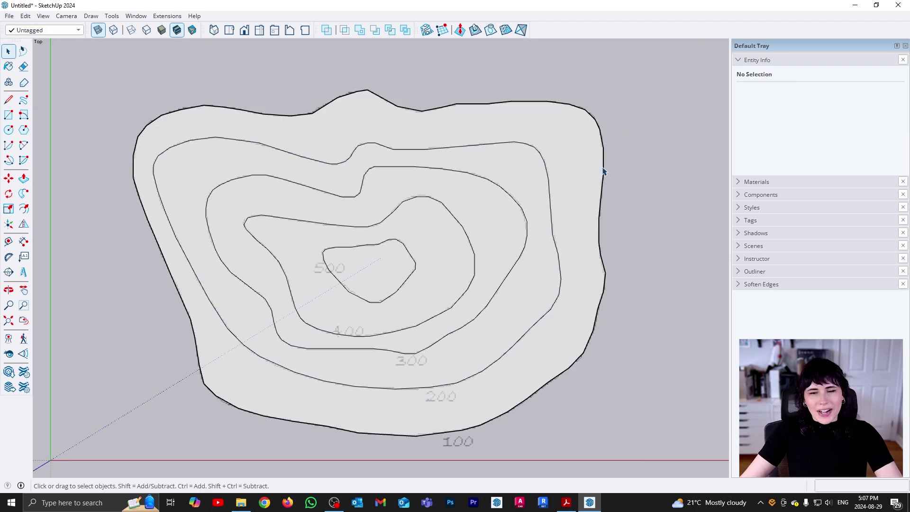
{"action": "key", "text": "alt+x"}
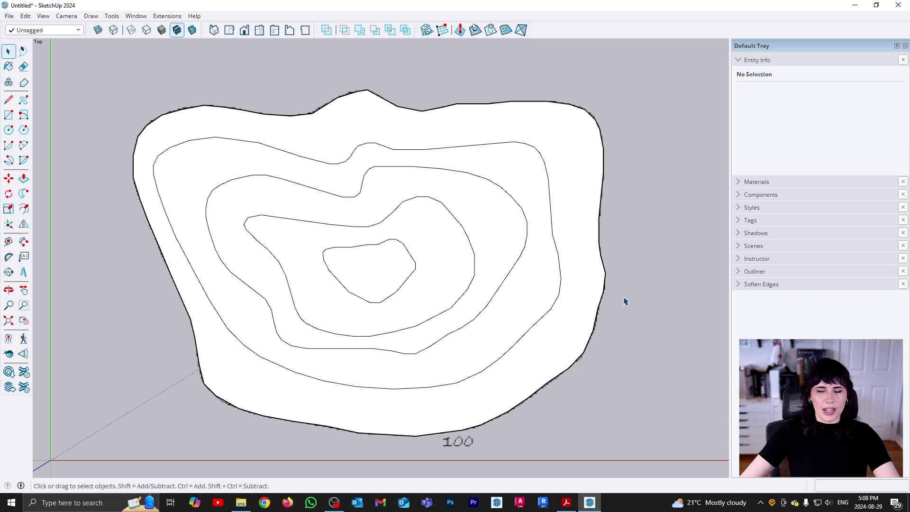
{"action": "middle_click_drag", "start_coordinate": [582, 439], "coordinate": [476, 348]}
{"action": "key", "text": "space"}
{"action": "left_click_drag", "start_coordinate": [188, 112], "coordinate": [573, 404]}
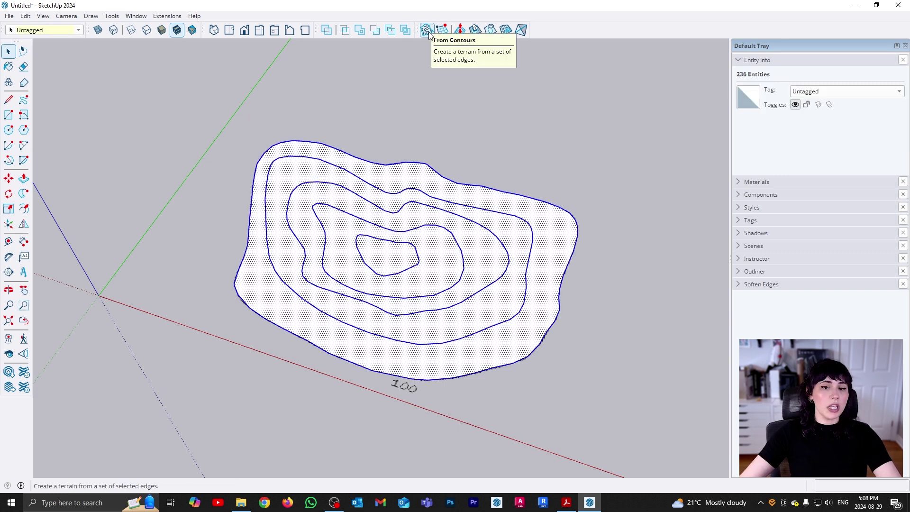
Delete the contour ring faces one by one, from innermost to outermost.
{"action": "left_click", "coordinate": [482, 266]}
{"action": "left_click", "coordinate": [437, 266]}
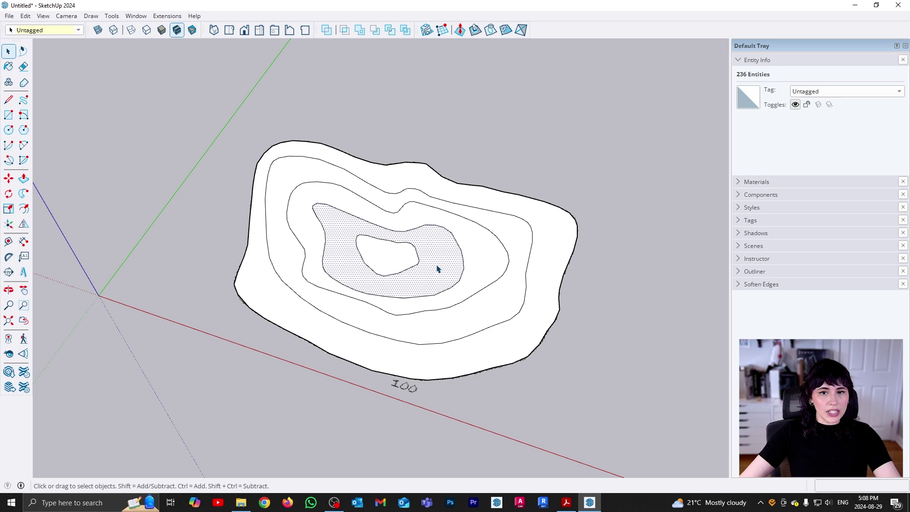
{"action": "left_click", "coordinate": [399, 263]}
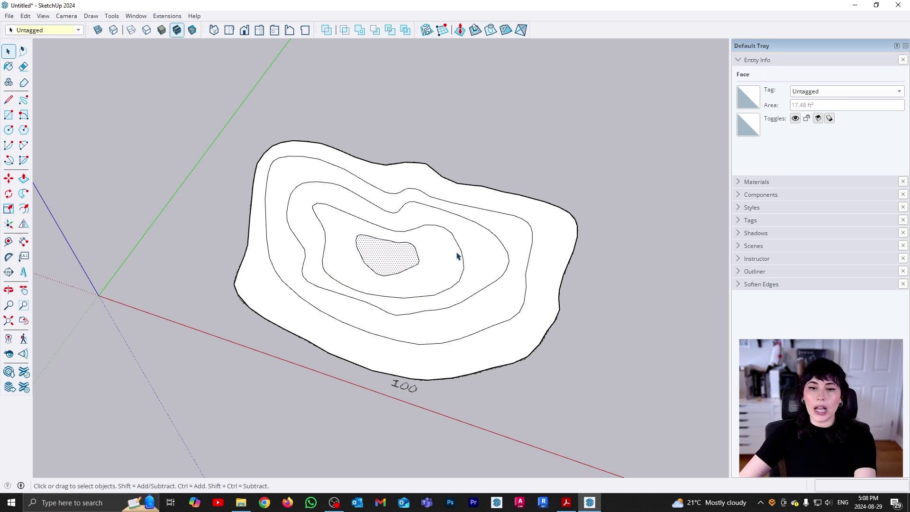
{"action": "key", "text": "Delete"}
{"action": "left_click", "coordinate": [457, 254]}
{"action": "key", "text": "Delete"}
{"action": "left_click", "coordinate": [468, 260]}
{"action": "key", "text": "Delete"}
{"action": "left_click", "coordinate": [514, 240]}
{"action": "key", "text": "Delete"}
{"action": "left_click", "coordinate": [566, 229]}
{"action": "key", "text": "Delete"}
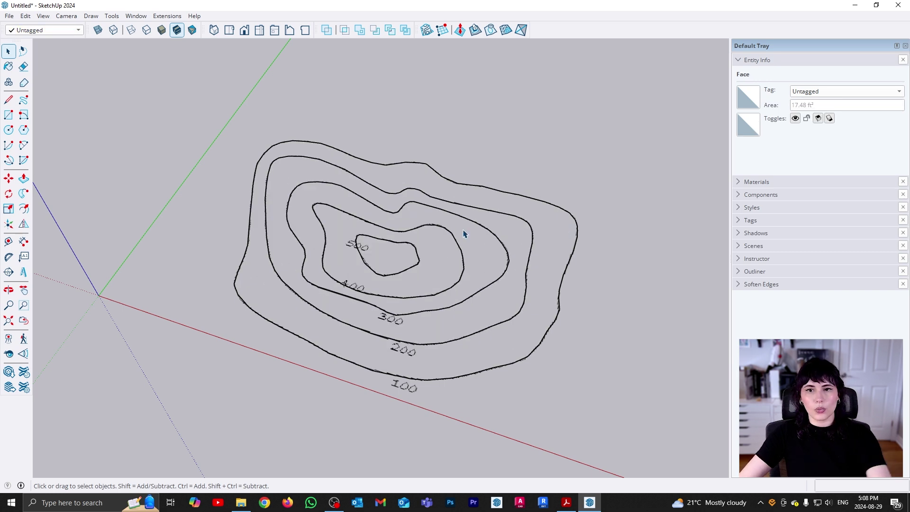
Window-select all contour edges and generate a surface with From Contours.
{"action": "mouse_move", "coordinate": [208, 102]}
{"action": "left_mouse_down"}
{"action": "mouse_move", "coordinate": [488, 406]}
{"action": "mouse_move", "coordinate": [592, 432]}
{"action": "left_mouse_up"}
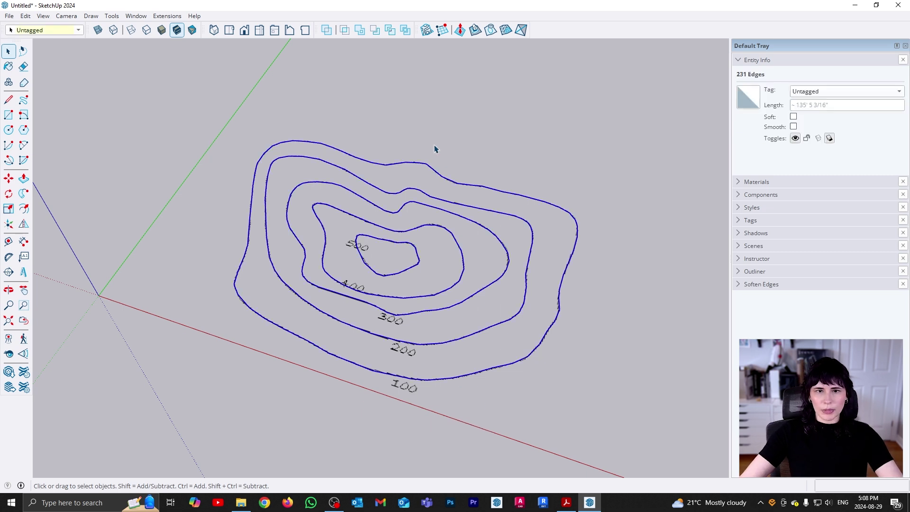
{"action": "left_click", "coordinate": [424, 30]}
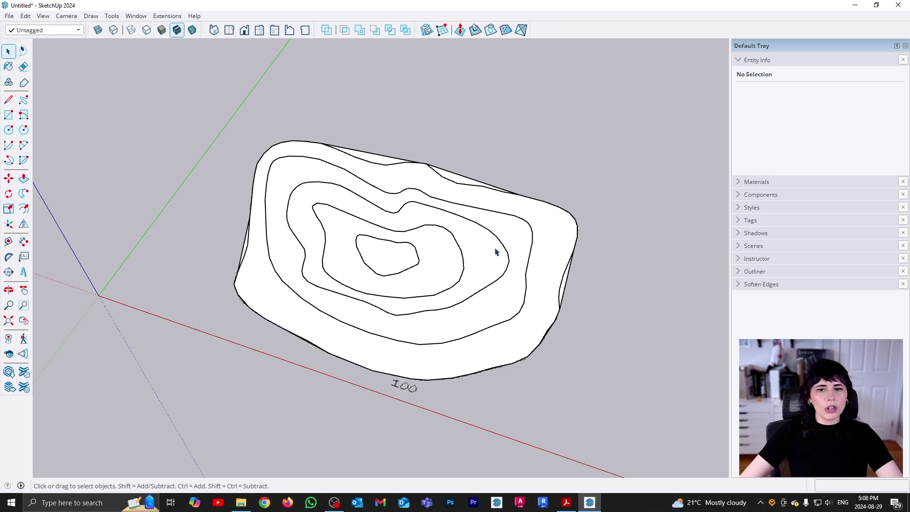
{"action": "middle_click_drag", "start_coordinate": [502, 284], "coordinate": [423, 161]}
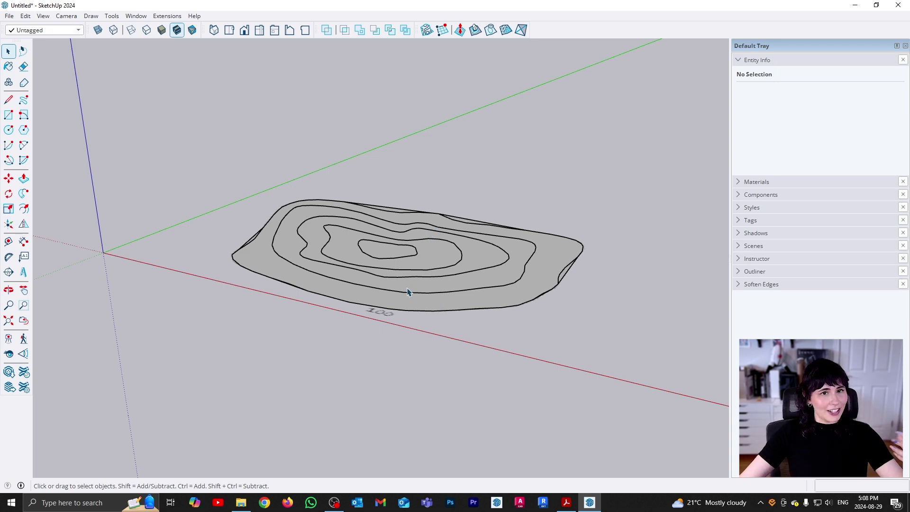
Undo the flat terrain surface and lift the 200 contour up the blue axis.
{"action": "key", "text": "ctrl+z"}
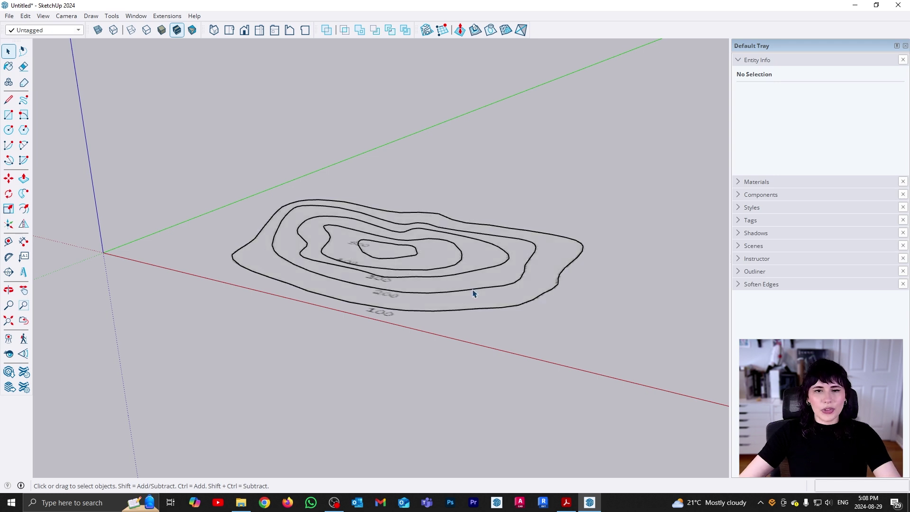
{"action": "middle_click_drag", "start_coordinate": [460, 265], "coordinate": [470, 331]}
{"action": "left_click", "coordinate": [490, 334]}
{"action": "key", "text": "m"}
{"action": "middle_click_drag", "start_coordinate": [585, 351], "coordinate": [583, 294]}
{"action": "left_click", "coordinate": [583, 295]}
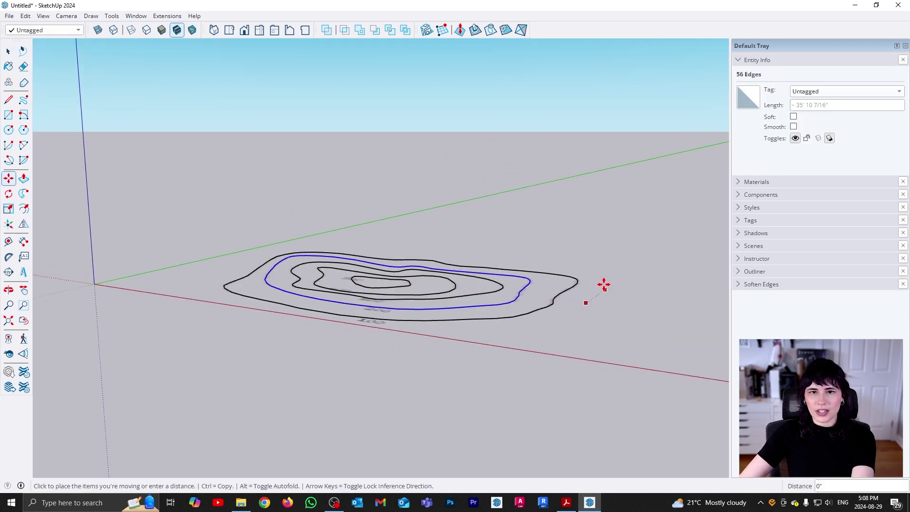
{"action": "left_click", "coordinate": [631, 290]}
{"action": "key", "text": "space"}
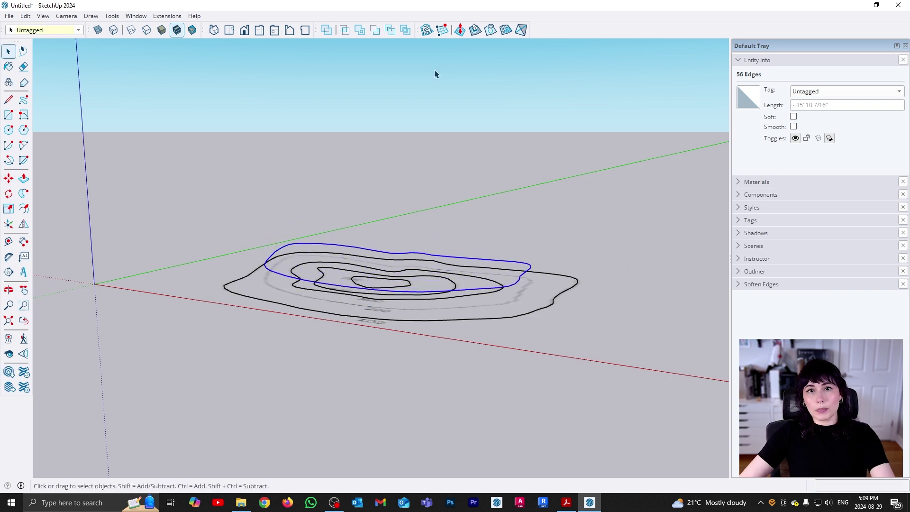
Raise the next two inner contours, each higher than the one outside it.
{"action": "left_click", "coordinate": [497, 286]}
{"action": "key", "text": "m"}
{"action": "left_click", "coordinate": [503, 285]}
{"action": "left_click", "coordinate": [574, 251]}
{"action": "key", "text": "space"}
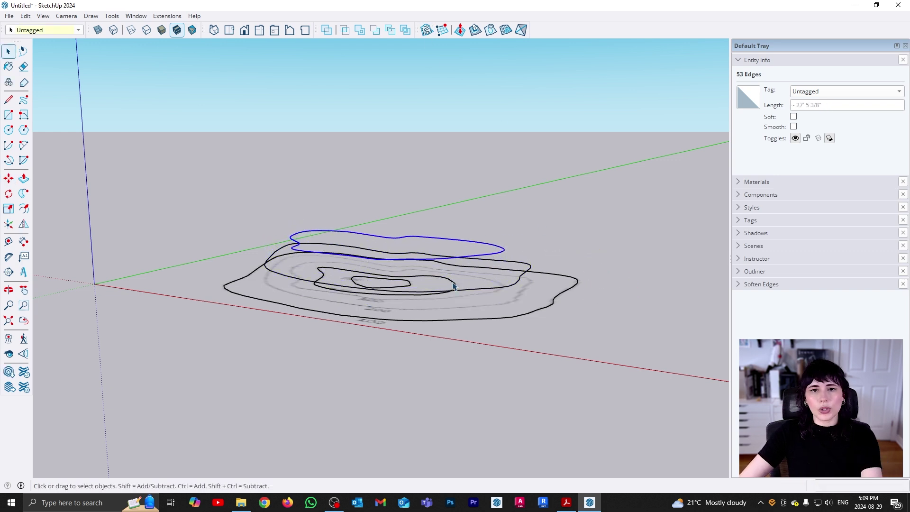
{"action": "left_click", "coordinate": [454, 286]}
{"action": "key", "text": "m"}
{"action": "left_click", "coordinate": [451, 280]}
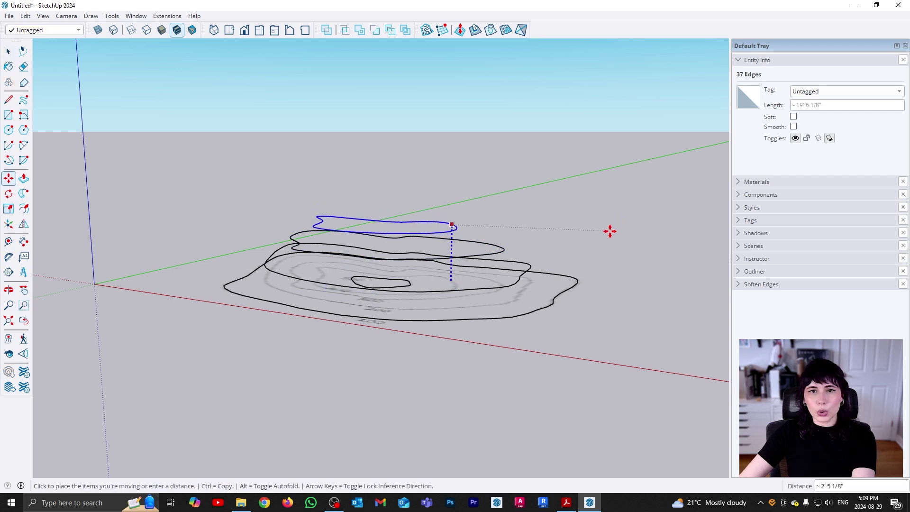
{"action": "left_click", "coordinate": [611, 231]}
{"action": "key", "text": "space"}
Select the whole innermost contour and move it highest above the others.
{"action": "left_click", "coordinate": [407, 287]}
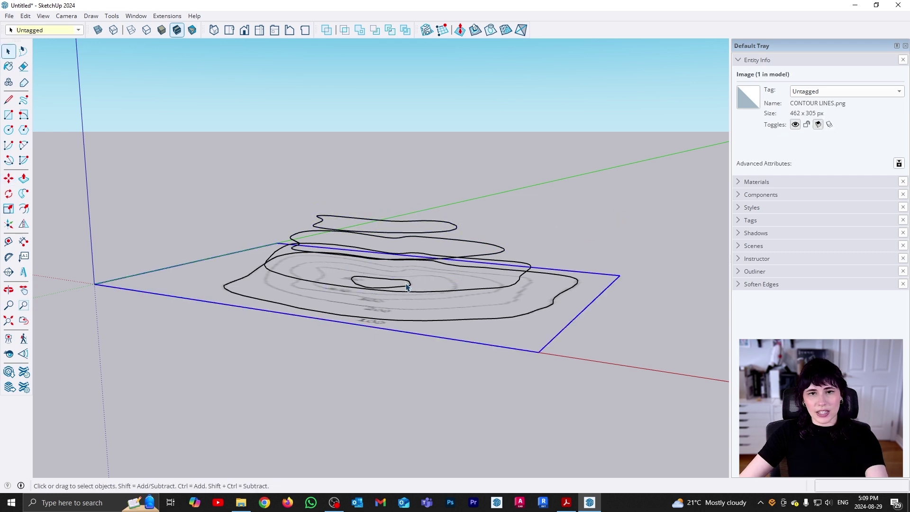
{"action": "left_click", "coordinate": [406, 291]}
{"action": "left_click", "coordinate": [404, 288]}
{"action": "triple_click", "coordinate": [404, 288]}
{"action": "left_click", "coordinate": [407, 289]}
{"action": "triple_click", "coordinate": [406, 290]}
{"action": "key", "text": "m"}
{"action": "left_click", "coordinate": [407, 286]}
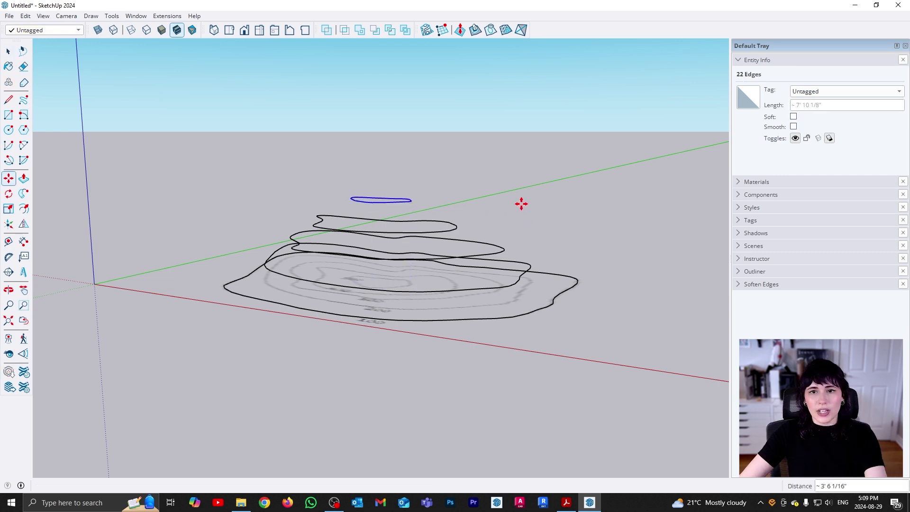
{"action": "left_click", "coordinate": [522, 205]}
{"action": "key", "text": "space"}
Delete the contour-map image.
{"action": "left_click", "coordinate": [499, 304]}
{"action": "key", "text": "Delete"}
{"action": "middle_click_drag", "start_coordinate": [499, 303], "coordinate": [450, 292]}
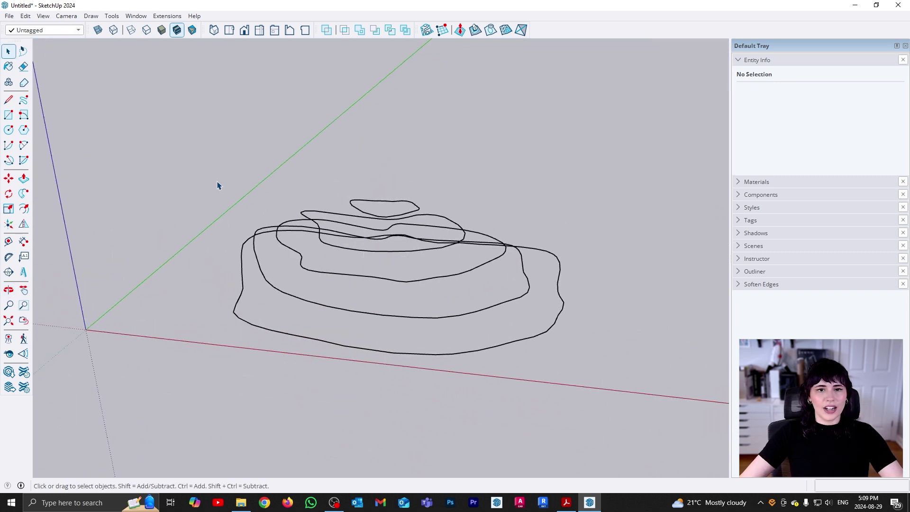
Window-select all stacked contour edges and run From Contours to form the hill.
{"action": "left_click_drag", "start_coordinate": [175, 151], "coordinate": [640, 425]}
{"action": "left_click", "coordinate": [642, 425]}
{"action": "middle_click_drag", "start_coordinate": [642, 425], "coordinate": [271, 188]}
{"action": "left_click_drag", "start_coordinate": [198, 170], "coordinate": [647, 427]}
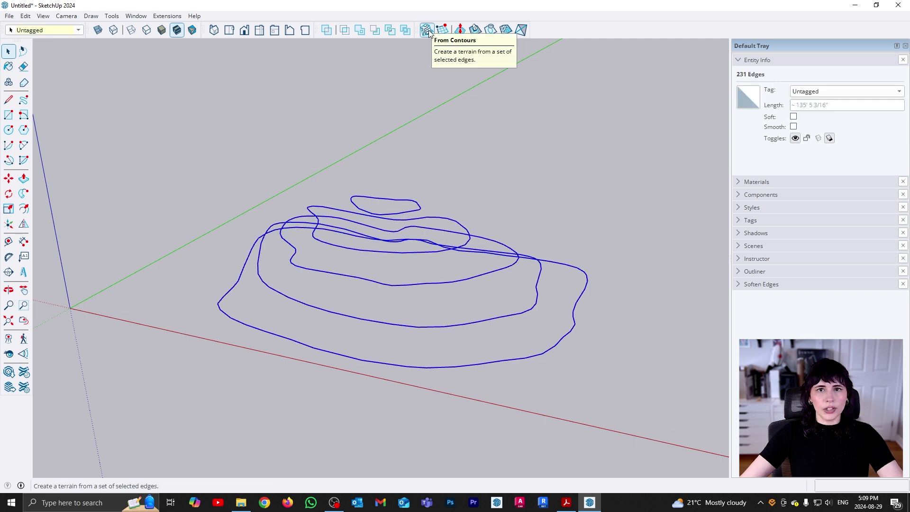
{"action": "left_click", "coordinate": [427, 30]}
{"action": "middle_click_drag", "start_coordinate": [213, 271], "coordinate": [413, 342]}
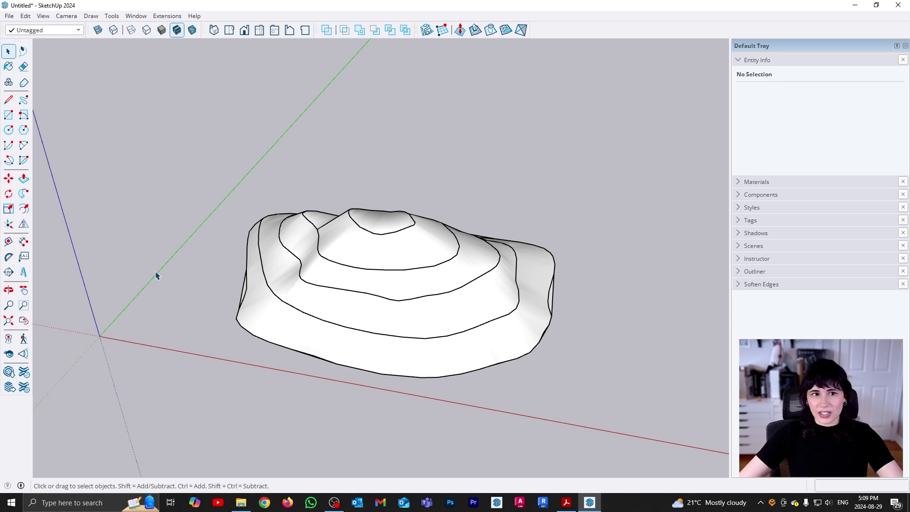
{"action": "middle_click_drag", "start_coordinate": [148, 279], "coordinate": [366, 291]}
Draw a rectangle starting at the axis origin.
{"action": "key", "text": "r"}
{"action": "left_click", "coordinate": [368, 335]}
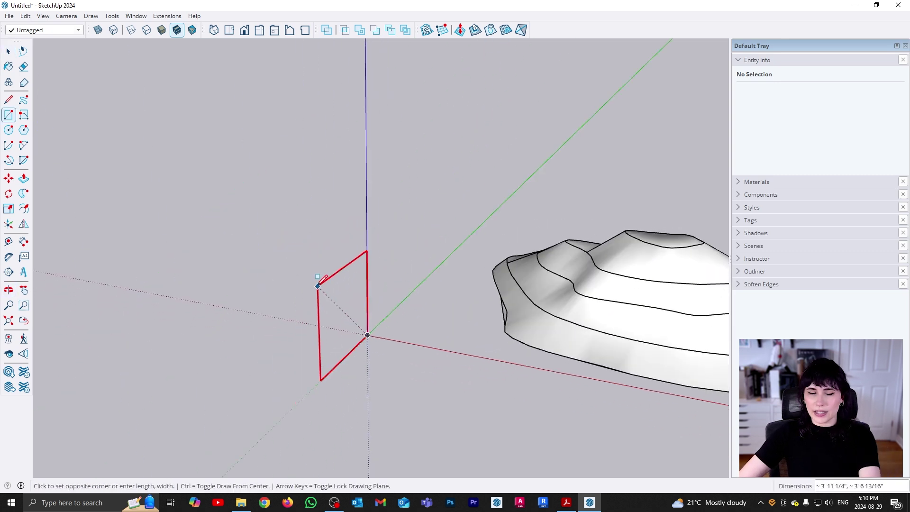
{"action": "left_click", "coordinate": [317, 286]}
{"action": "middle_click_drag", "start_coordinate": [418, 374], "coordinate": [301, 285]}
Copy the rectangle along the red axis into five evenly spaced copies with /5.
{"action": "key", "text": "space"}
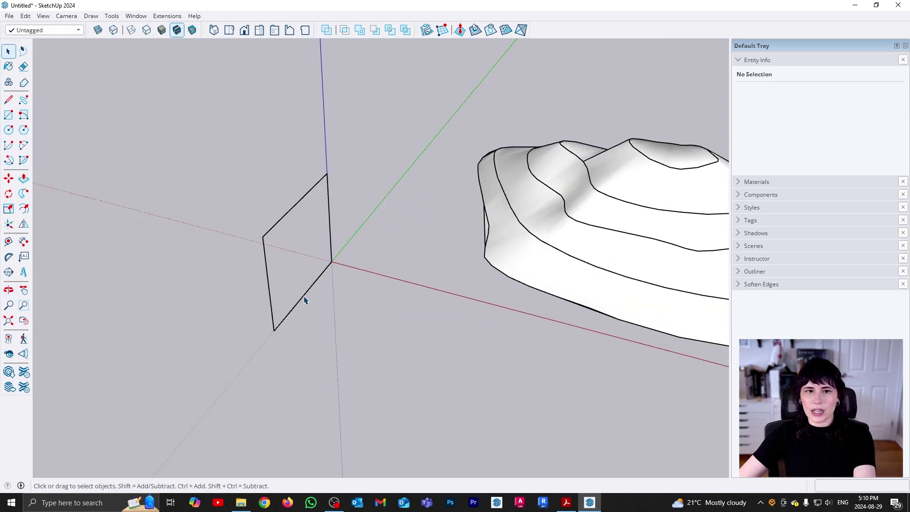
{"action": "triple_click", "coordinate": [303, 300]}
{"action": "key", "text": "m"}
{"action": "left_click", "coordinate": [311, 325]}
{"action": "key", "text": "ctrl"}
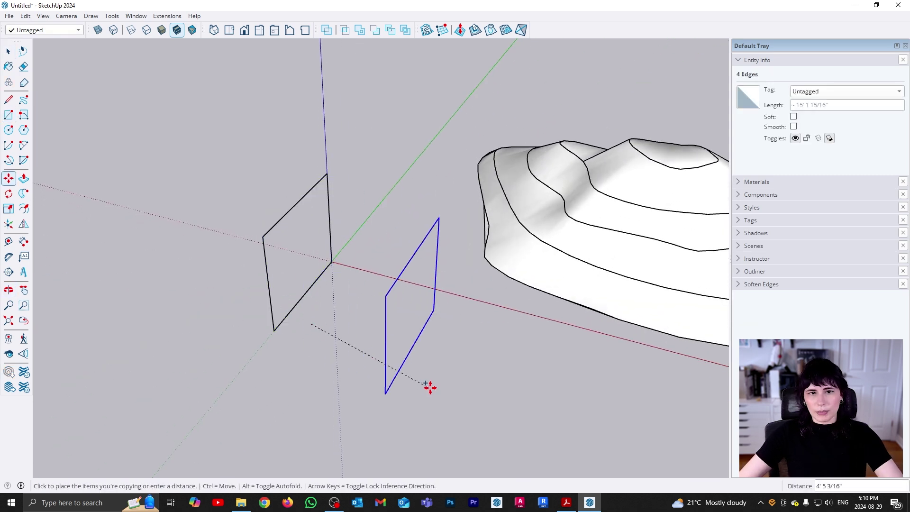
{"action": "left_click", "coordinate": [512, 386]}
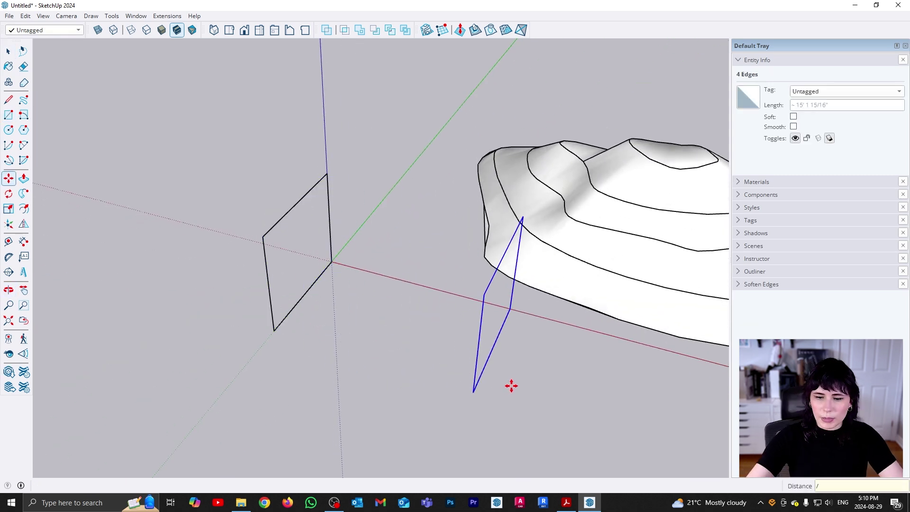
{"action": "type", "text": "/5"}
{"action": "key", "text": "Return"}
{"action": "key", "text": "space"}
Scale the second rectangle smaller and resize the third rectangle.
{"action": "triple_click", "coordinate": [324, 325]}
{"action": "key", "text": "s"}
{"action": "left_click", "coordinate": [304, 247]}
{"action": "left_click", "coordinate": [329, 260]}
{"action": "key", "text": "space"}
{"action": "left_click", "coordinate": [377, 322]}
{"action": "key", "text": "s"}
{"action": "left_click", "coordinate": [345, 258]}
{"action": "key", "text": "Escape"}
{"action": "left_click", "coordinate": [338, 262]}
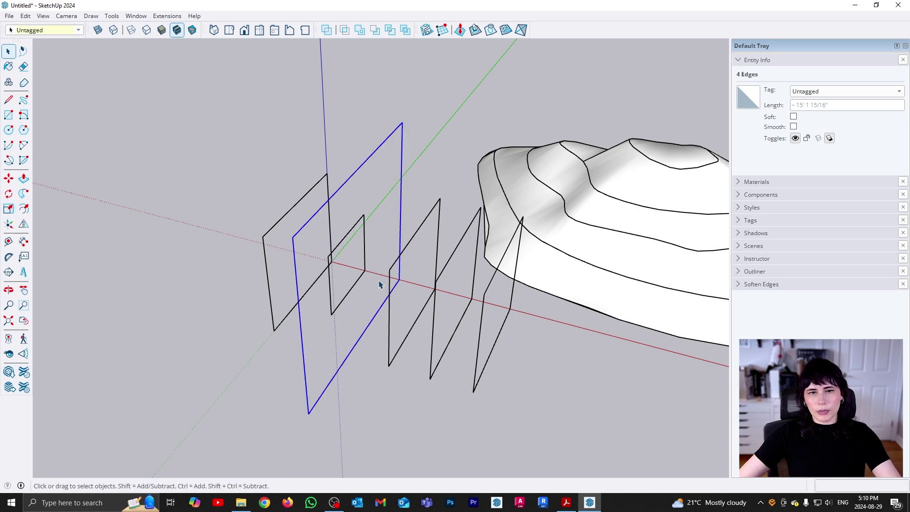
Resize the middle rectangle with the Scale tool.
{"action": "triple_click", "coordinate": [389, 342]}
{"action": "key", "text": "s"}
{"action": "left_click", "coordinate": [388, 271]}
{"action": "left_click", "coordinate": [364, 258]}
{"action": "key", "text": "space"}
Window-select all the rectangles and build a terrain with From Contours.
{"action": "middle_click_drag", "start_coordinate": [364, 259], "coordinate": [167, 162]}
{"action": "left_click_drag", "start_coordinate": [167, 162], "coordinate": [429, 439]}
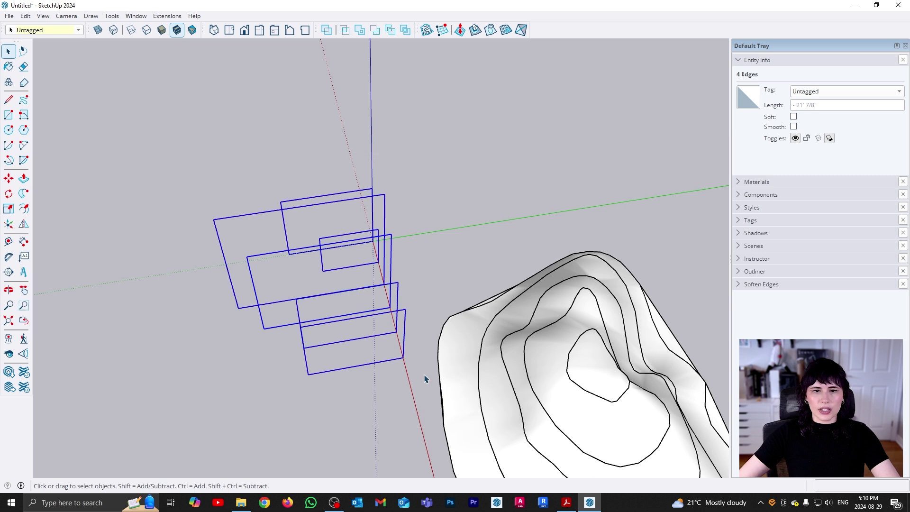
{"action": "left_click", "coordinate": [427, 31]}
{"action": "left_click", "coordinate": [451, 138]}
{"action": "middle_click_drag", "start_coordinate": [451, 138], "coordinate": [294, 334]}
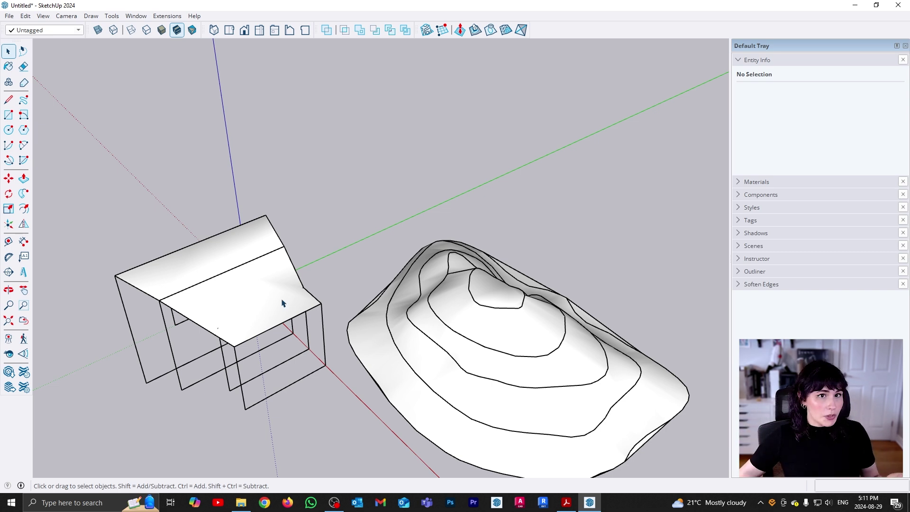
Select and delete the rectangle terrain box.
{"action": "middle_click_drag", "start_coordinate": [319, 309], "coordinate": [211, 235]}
{"action": "left_click_drag", "start_coordinate": [387, 303], "coordinate": [164, 92]}
{"action": "key", "text": "Delete"}
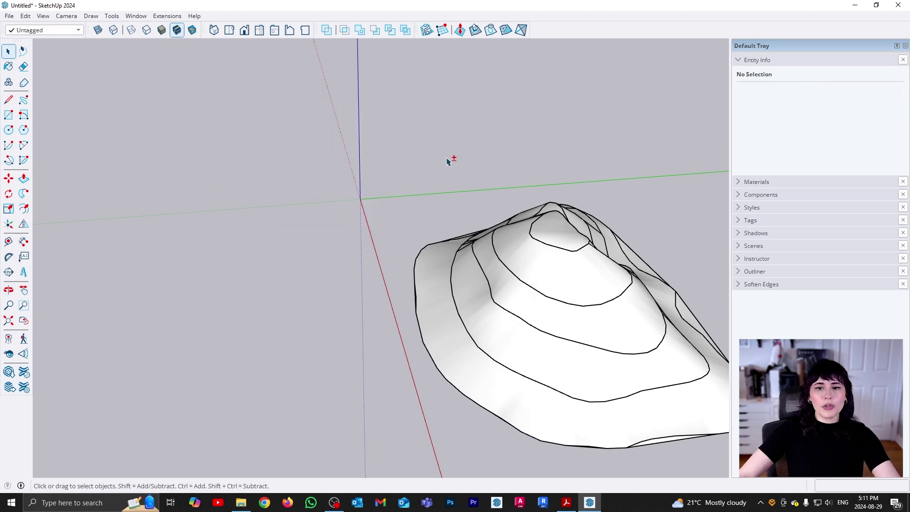
Move the hill terrain group away from its contour lines.
{"action": "middle_click_drag", "start_coordinate": [436, 152], "coordinate": [553, 260]}
{"action": "left_click", "coordinate": [313, 297]}
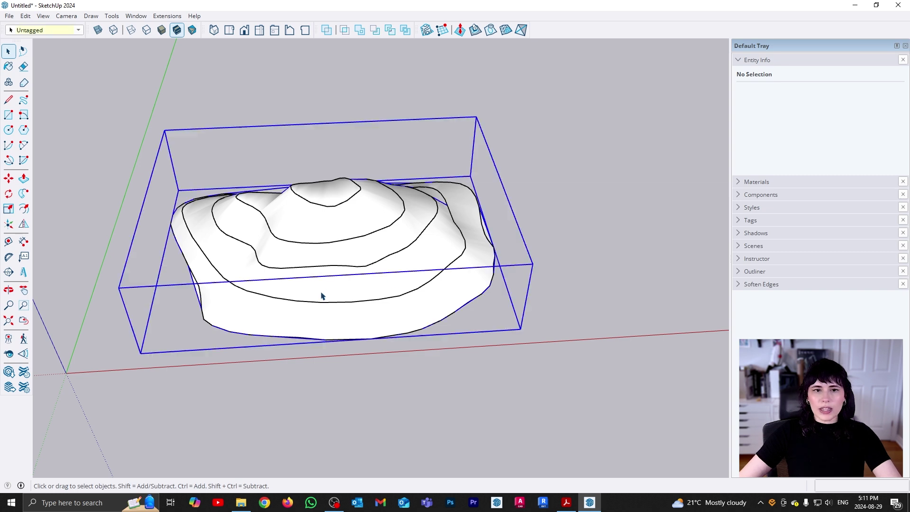
{"action": "scroll", "coordinate": [284, 291], "scroll_direction": "down", "scroll_amount": 3}
{"action": "key", "text": "m"}
{"action": "left_click", "coordinate": [283, 285]}
{"action": "left_click", "coordinate": [580, 272]}
{"action": "key", "text": "space"}
Window-select and delete the leftover contour lines.
{"action": "left_click", "coordinate": [425, 302]}
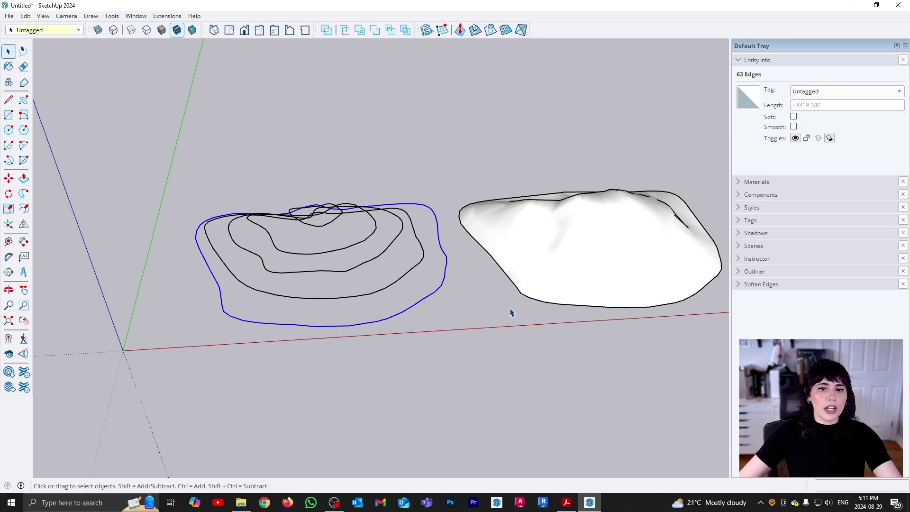
{"action": "middle_click_drag", "start_coordinate": [506, 309], "coordinate": [417, 304]}
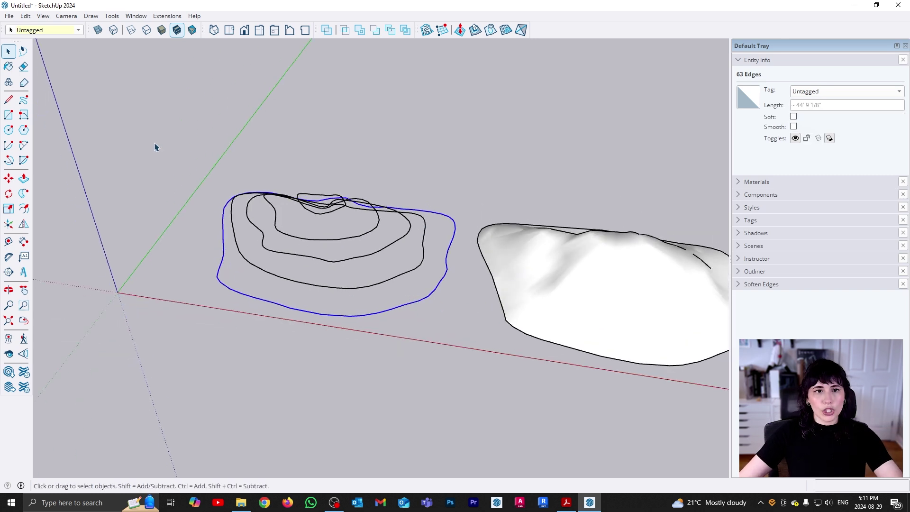
{"action": "left_click_drag", "start_coordinate": [154, 143], "coordinate": [496, 394]}
{"action": "key", "text": "Delete"}
{"action": "middle_click_drag", "start_coordinate": [697, 251], "coordinate": [490, 274]}
Toggle View > Hidden Geometry on and back off to inspect the hill mesh.
{"action": "left_click", "coordinate": [49, 17]}
{"action": "left_click", "coordinate": [56, 51]}
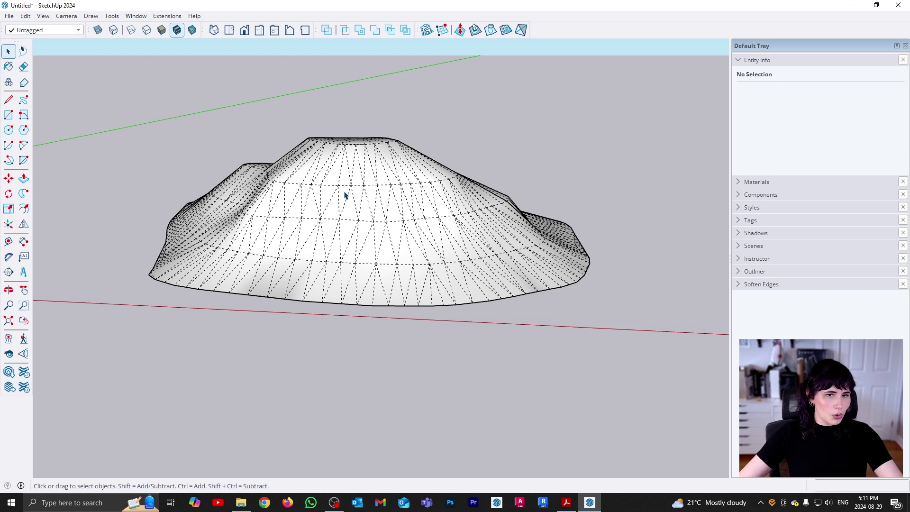
{"action": "left_click", "coordinate": [43, 16]}
{"action": "left_click", "coordinate": [66, 50]}
{"action": "middle_click_drag", "start_coordinate": [447, 205], "coordinate": [476, 320]}
{"action": "scroll", "coordinate": [477, 320], "scroll_direction": "down", "scroll_amount": 2}
{"action": "middle_click_drag", "start_coordinate": [293, 309], "coordinate": [430, 326], "text": "shift"}
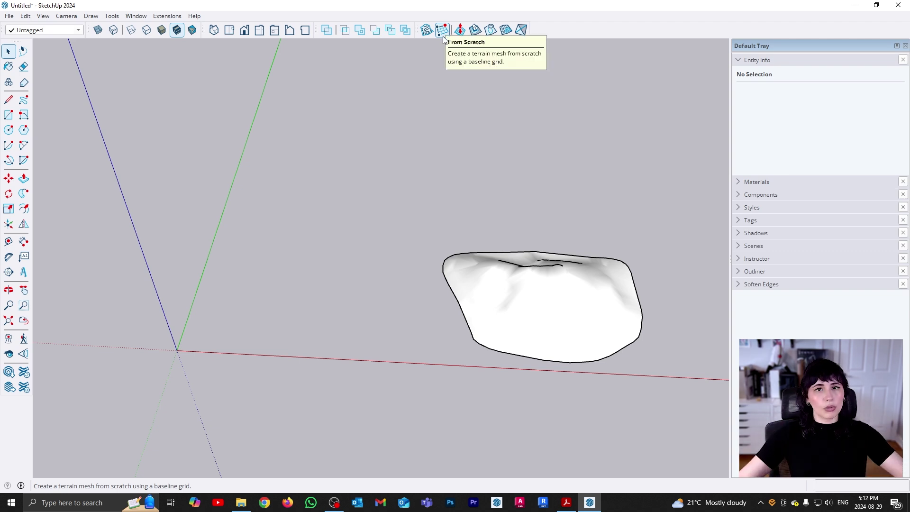
Draw a From Scratch grid with 6-inch spacing, starting at the origin along the red axis.
{"action": "left_click", "coordinate": [442, 31]}
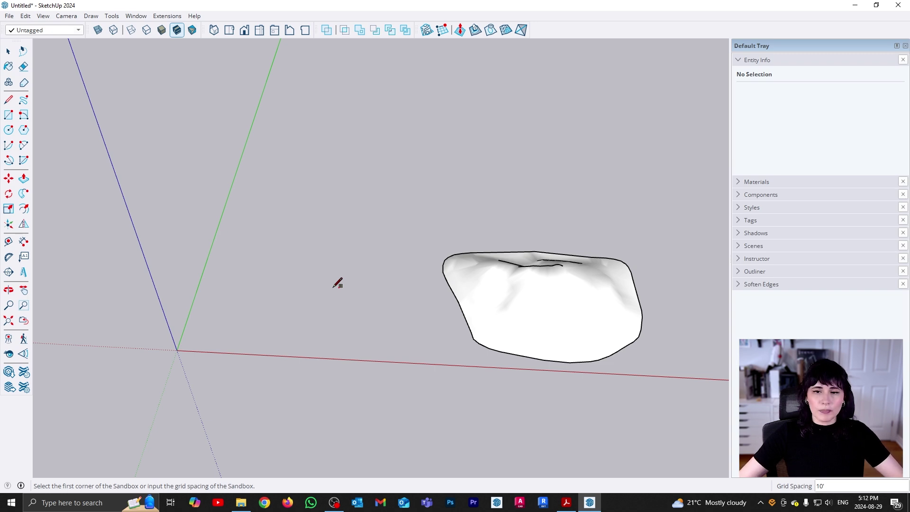
{"action": "type", "text": "6"}
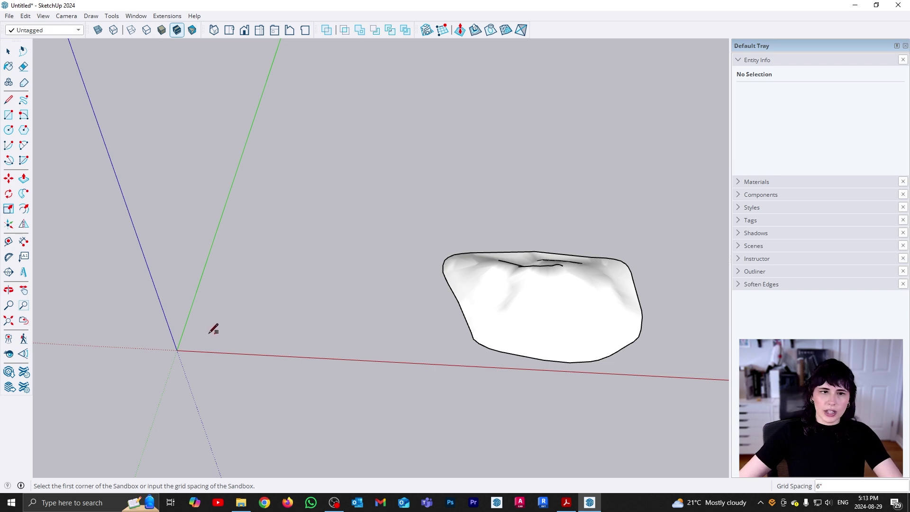
{"action": "left_click", "coordinate": [210, 328]}
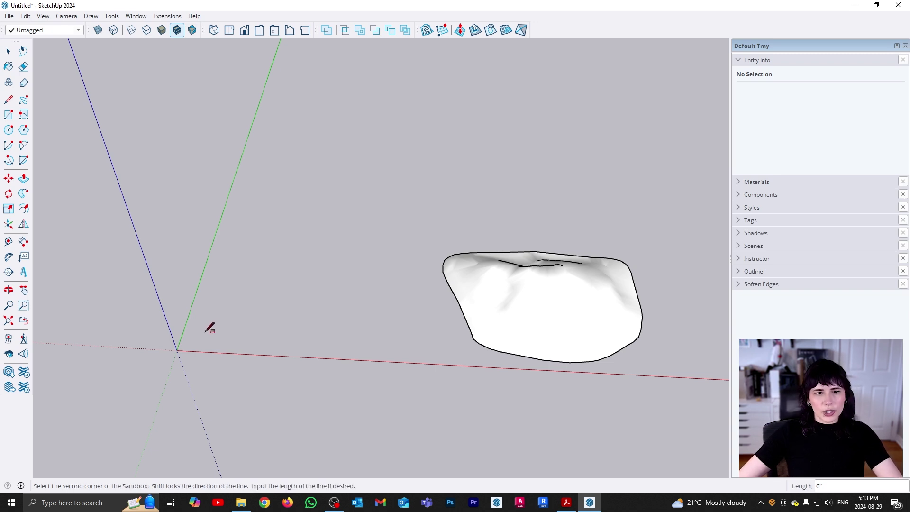
{"action": "left_click", "coordinate": [408, 345]}
{"action": "left_click", "coordinate": [418, 186]}
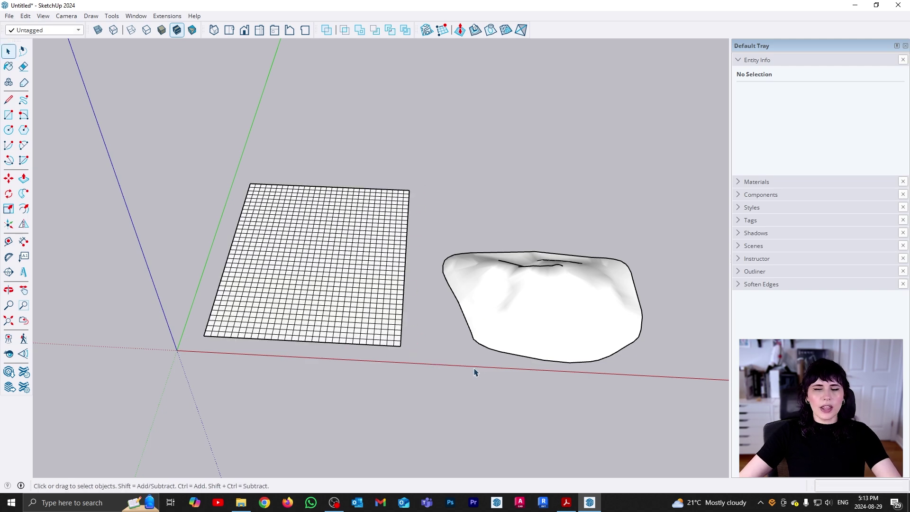
{"action": "middle_click_drag", "start_coordinate": [506, 249], "coordinate": [433, 260]}
{"action": "scroll", "coordinate": [397, 331], "scroll_direction": "up", "scroll_amount": 3}
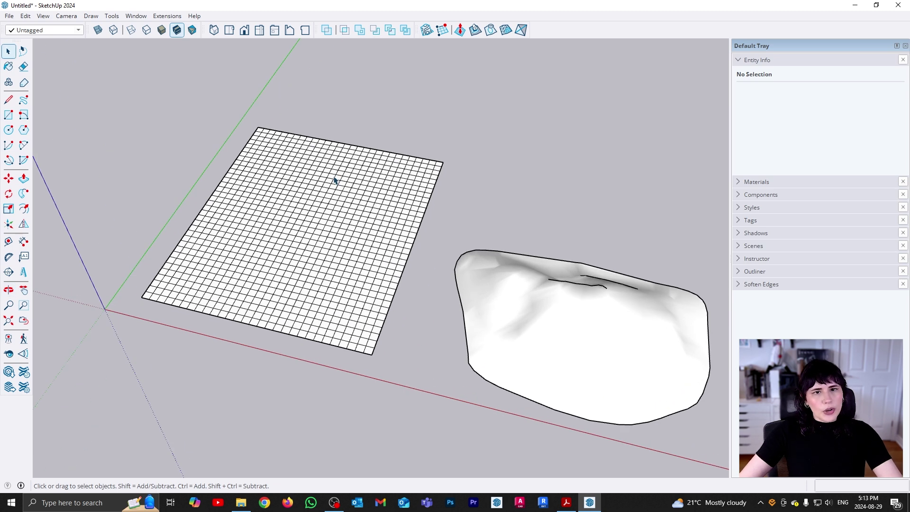
{"action": "middle_click_drag", "start_coordinate": [533, 357], "coordinate": [610, 270]}
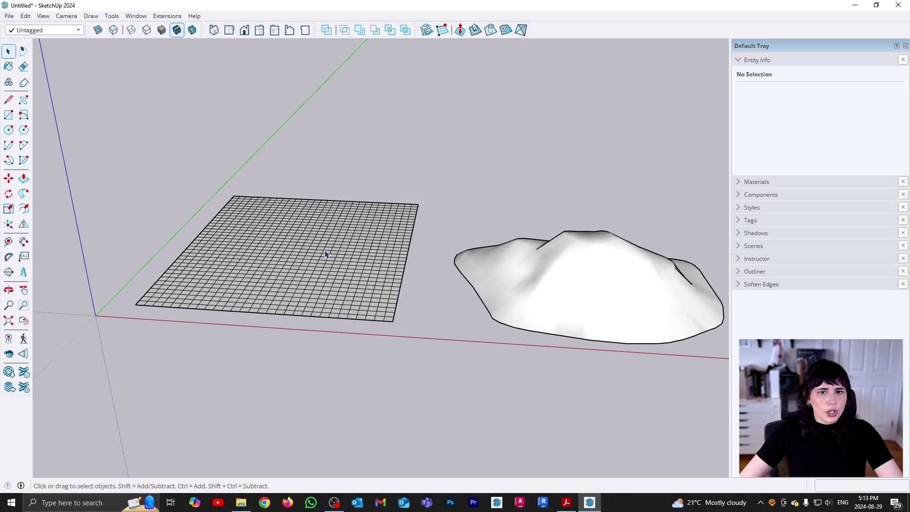
{"action": "middle_click_drag", "start_coordinate": [352, 236], "coordinate": [242, 253]}
{"action": "middle_click_drag", "start_coordinate": [439, 226], "coordinate": [386, 360]}
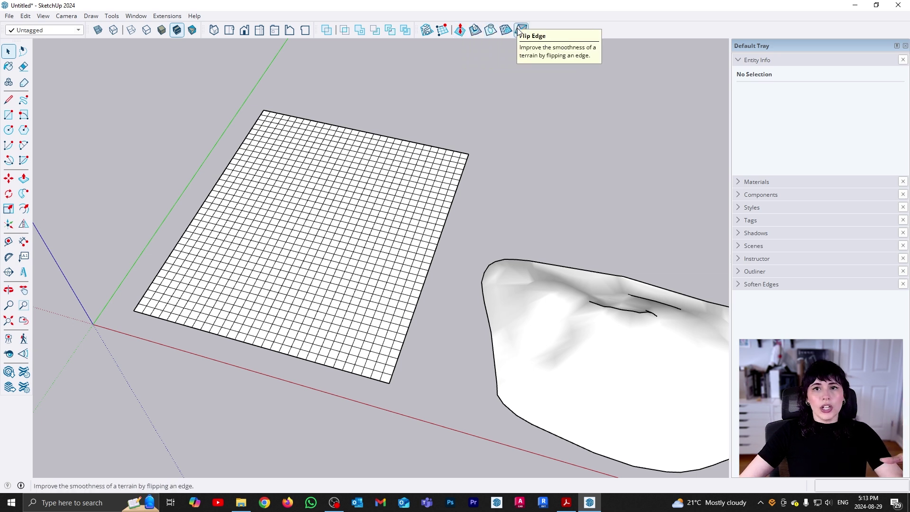
{"action": "left_click", "coordinate": [459, 30]}
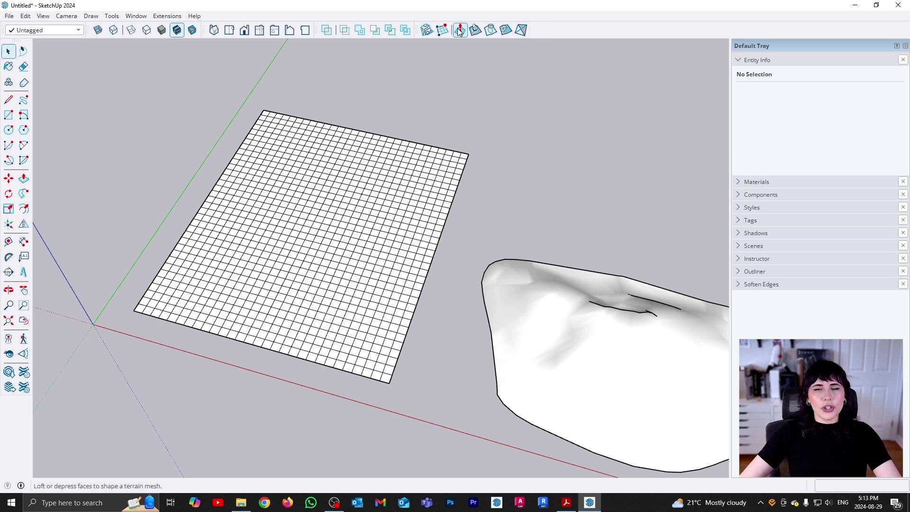
{"action": "scroll", "coordinate": [379, 161], "scroll_direction": "down", "scroll_amount": 1}
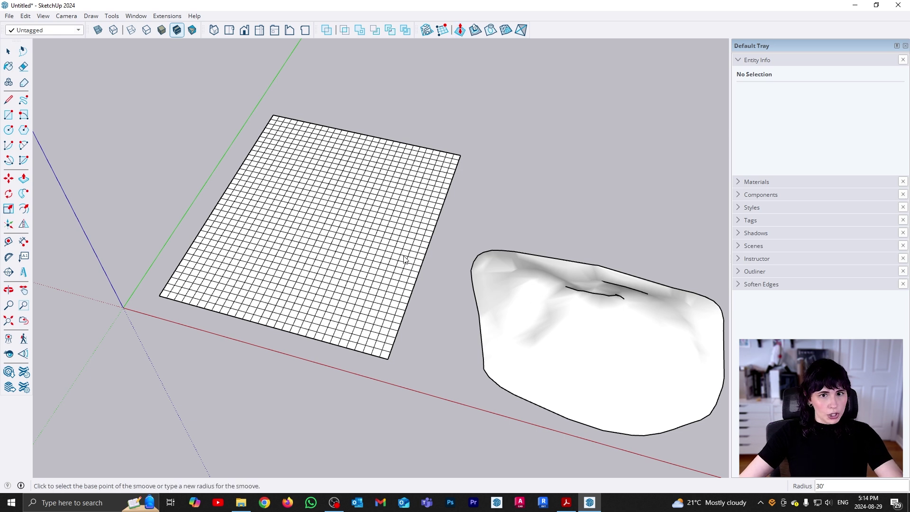
{"action": "key", "text": "space"}
{"action": "right_click", "coordinate": [372, 248]}
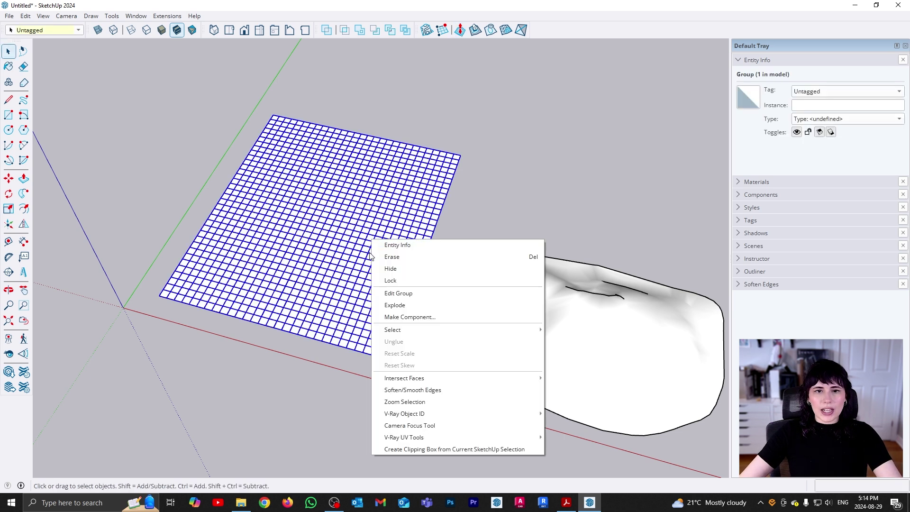
{"action": "left_click", "coordinate": [617, 320]}
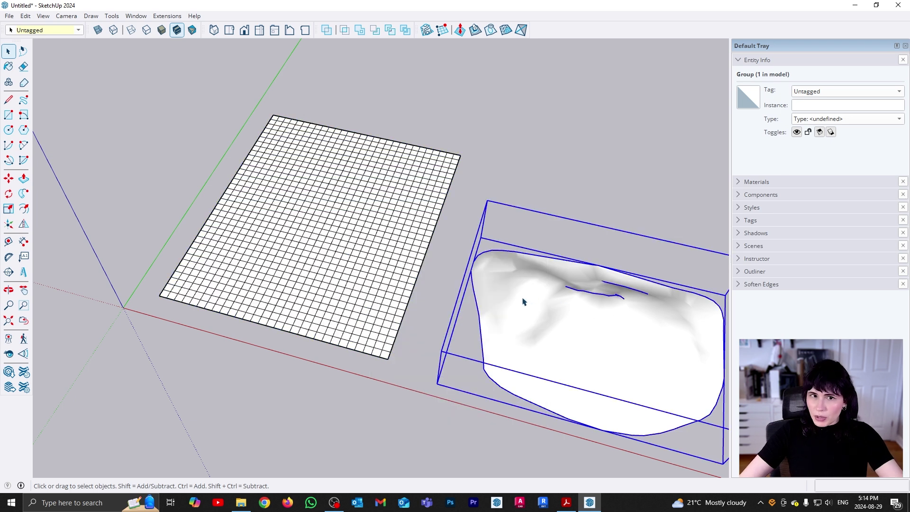
{"action": "double_click", "coordinate": [374, 261]}
{"action": "middle_click_drag", "start_coordinate": [326, 265], "coordinate": [370, 268]}
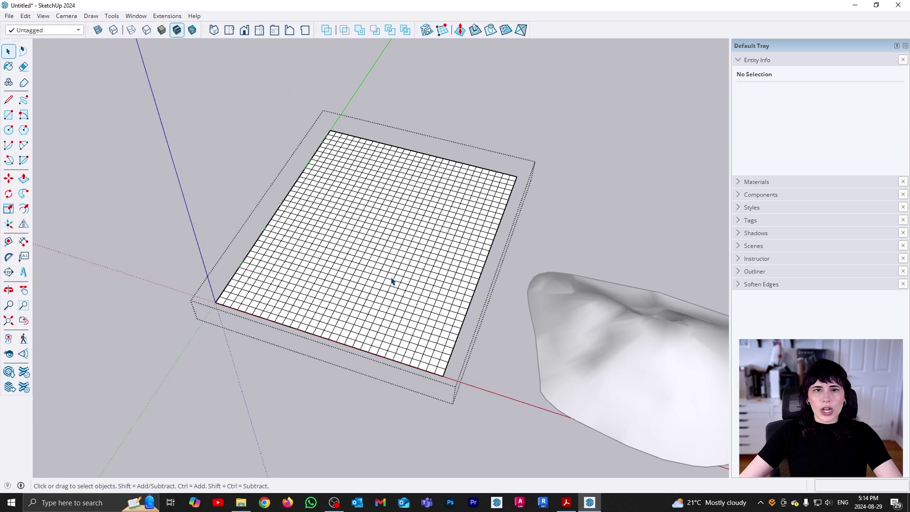
Activate Smoove and set its radius to 5' on the grid.
{"action": "left_click", "coordinate": [461, 31]}
{"action": "scroll", "coordinate": [406, 203], "scroll_direction": "down", "scroll_amount": 1}
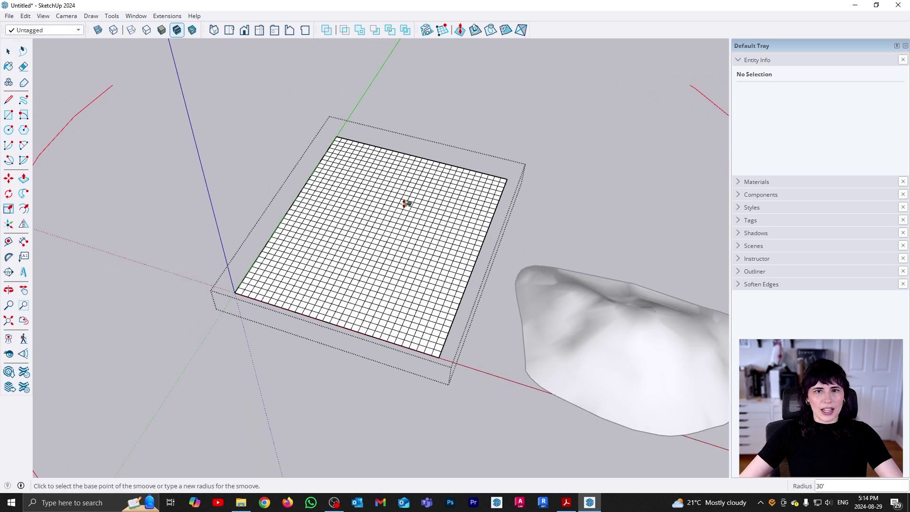
{"action": "scroll", "coordinate": [372, 229], "scroll_direction": "down", "scroll_amount": 1}
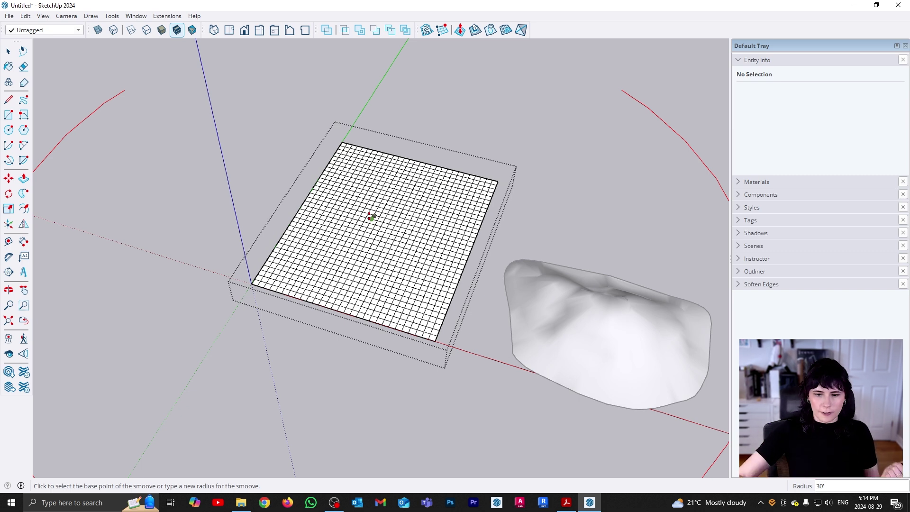
{"action": "type", "text": "'"}
{"action": "key", "text": "Return"}
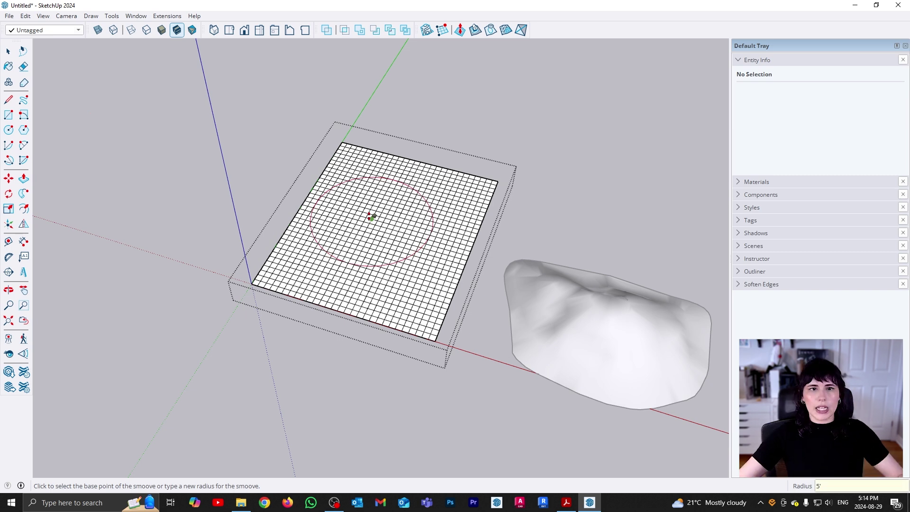
{"action": "middle_click_drag", "start_coordinate": [467, 248], "coordinate": [386, 244]}
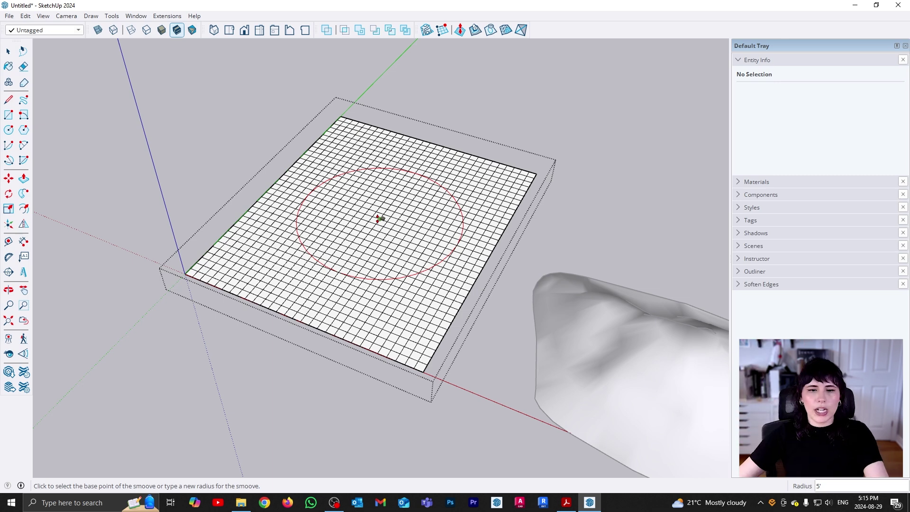
Raise a tall spike at the grid centre, then try moving its base to reshape it.
{"action": "left_click", "coordinate": [380, 219]}
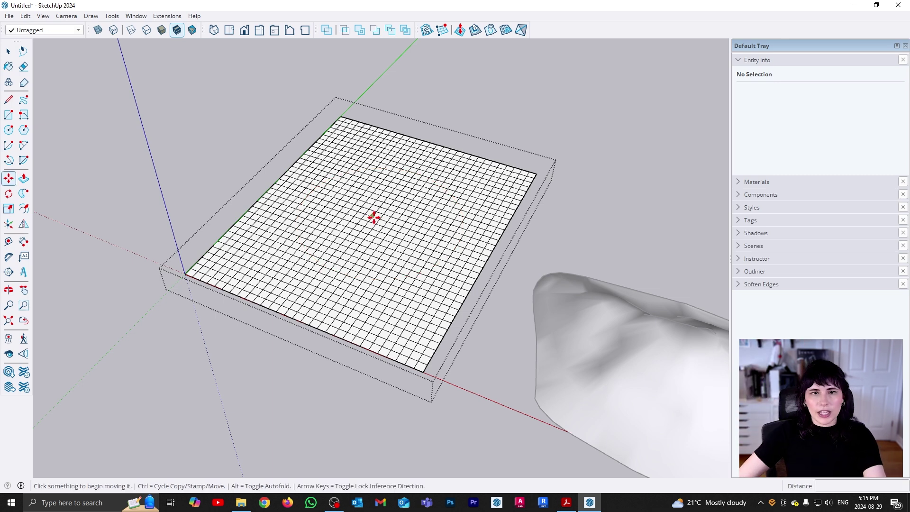
{"action": "left_click", "coordinate": [483, 101]}
{"action": "middle_click_drag", "start_coordinate": [483, 101], "coordinate": [546, 275]}
{"action": "key", "text": "m"}
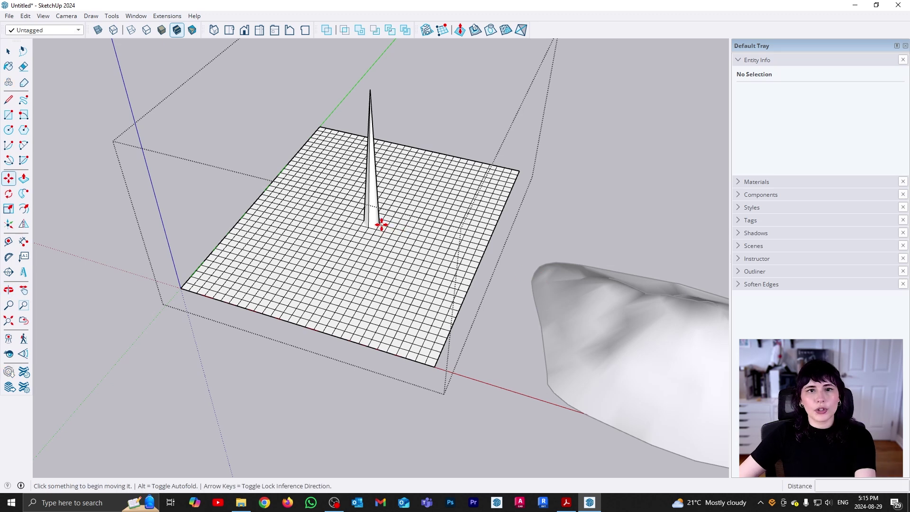
{"action": "left_click", "coordinate": [382, 225]}
{"action": "left_click", "coordinate": [445, 117]}
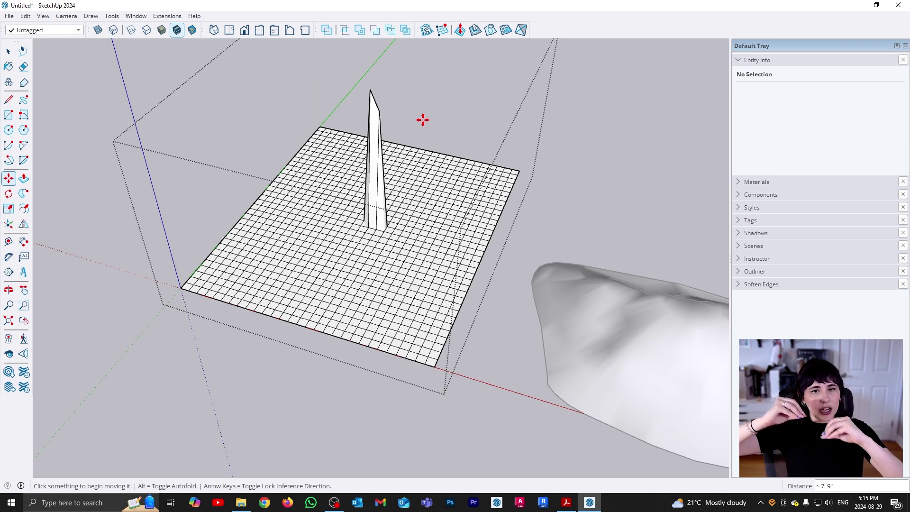
Undo the reshaping and the spike so the grid is flat again, ready for Smoove.
{"action": "key", "text": "ctrl+z"}
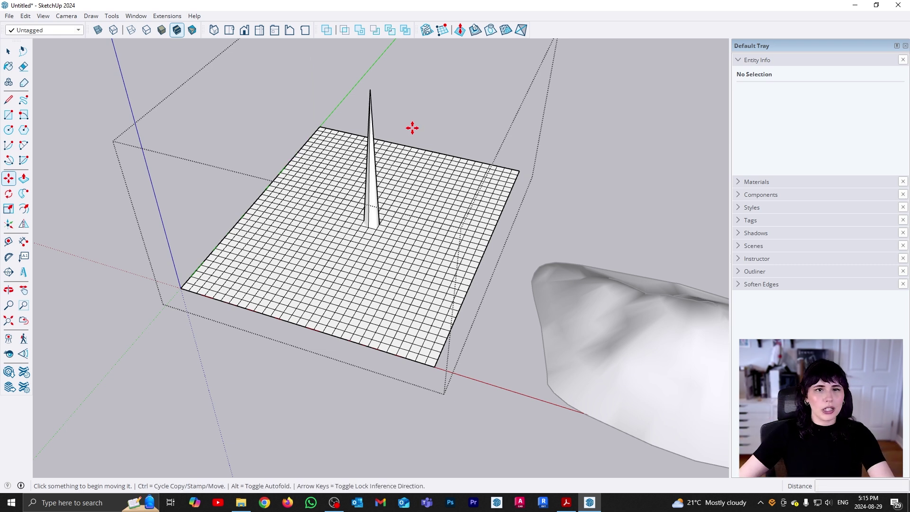
{"action": "key", "text": "ctrl+z"}
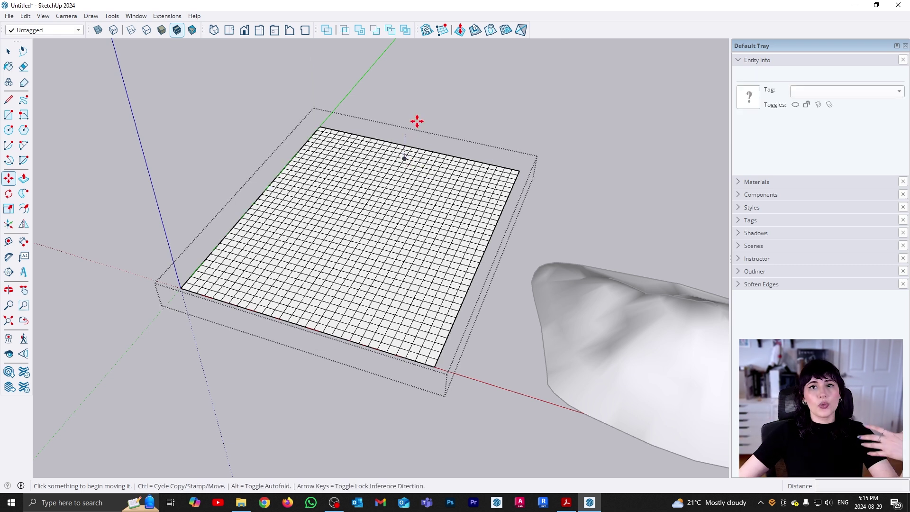
{"action": "left_click", "coordinate": [463, 32]}
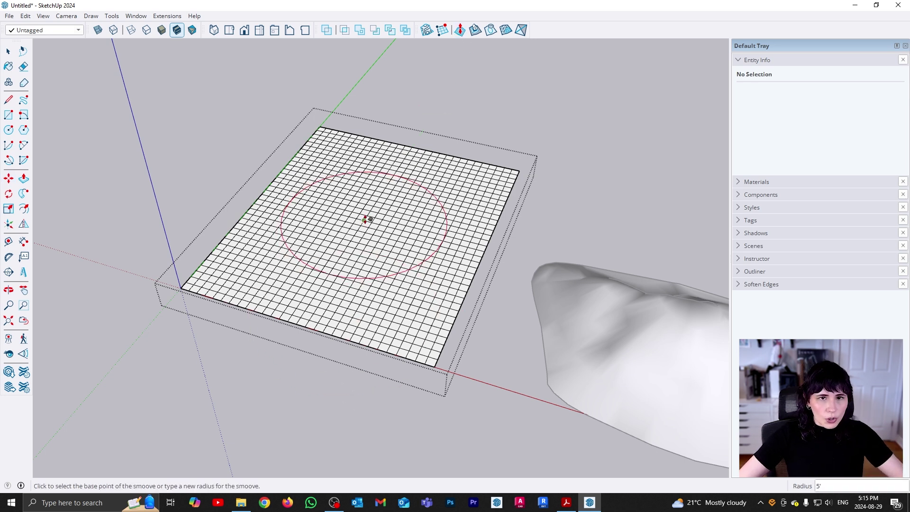
Smoove a dip into the middle of the grid at radius 5'.
{"action": "left_click", "coordinate": [366, 220]}
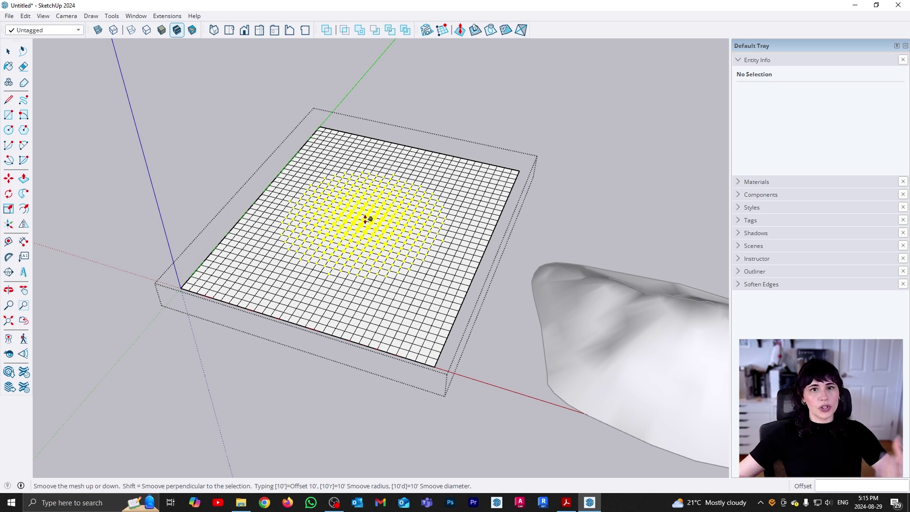
{"action": "middle_click_drag", "start_coordinate": [367, 219], "coordinate": [350, 157]}
{"action": "left_click", "coordinate": [350, 156]}
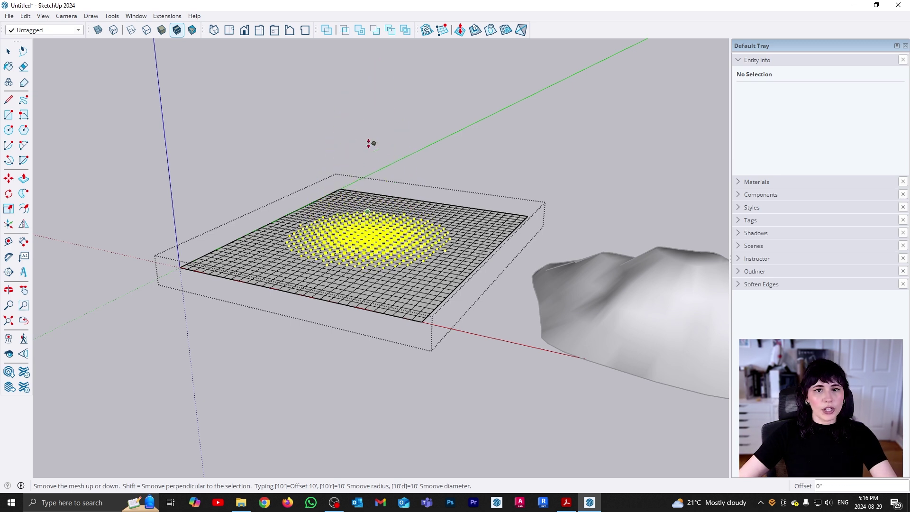
{"action": "left_click", "coordinate": [375, 255]}
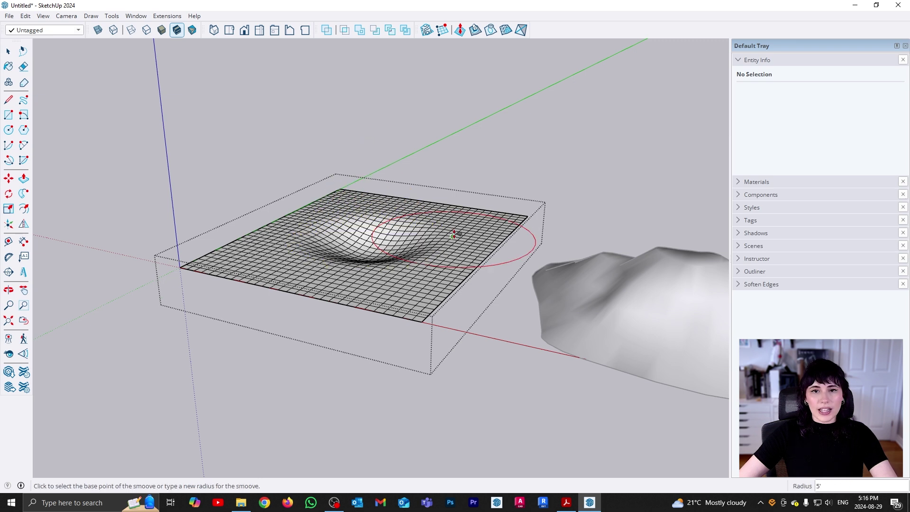
Raise a hill on the grid's right side and two bumps at the back-left.
{"action": "left_click", "coordinate": [457, 223]}
{"action": "left_click", "coordinate": [460, 184]}
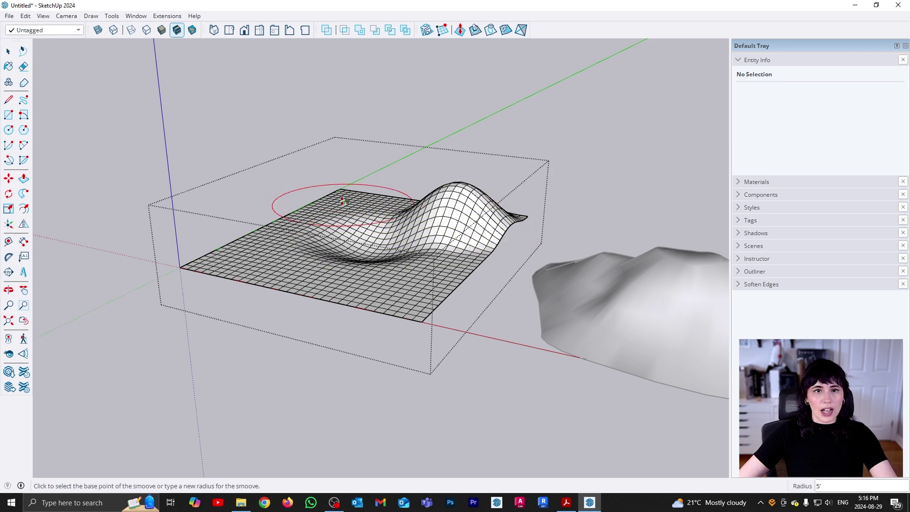
{"action": "left_click", "coordinate": [368, 198]}
{"action": "left_click", "coordinate": [369, 188]}
{"action": "left_click", "coordinate": [390, 199]}
{"action": "left_click", "coordinate": [386, 192]}
{"action": "middle_click_drag", "start_coordinate": [275, 264], "coordinate": [240, 230]}
Shrink the Smoove radius to 1', then cancel a narrow front smoove.
{"action": "scroll", "coordinate": [259, 255], "scroll_direction": "up", "scroll_amount": 2}
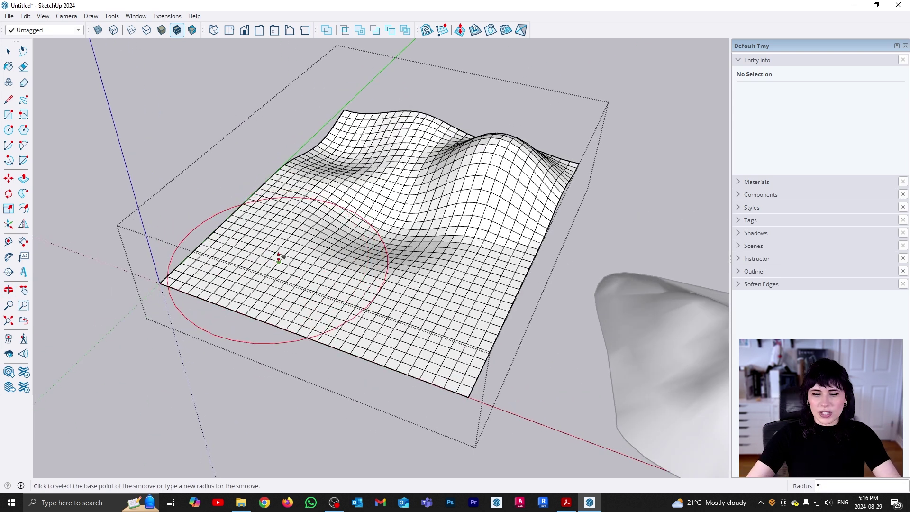
{"action": "type", "text": "1"}
{"action": "key", "text": "Return"}
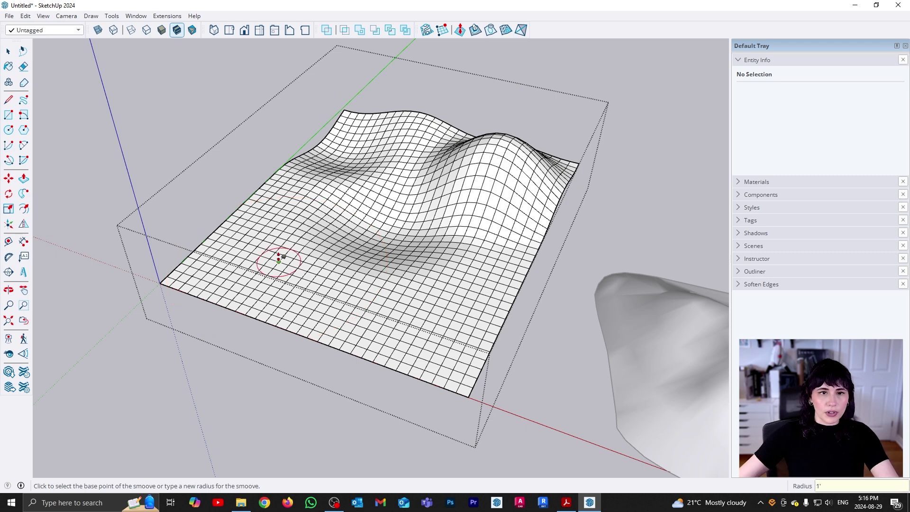
{"action": "scroll", "coordinate": [284, 258], "scroll_direction": "up", "scroll_amount": 3}
{"action": "middle_click_drag", "start_coordinate": [294, 260], "coordinate": [326, 240]}
{"action": "left_click", "coordinate": [324, 243]}
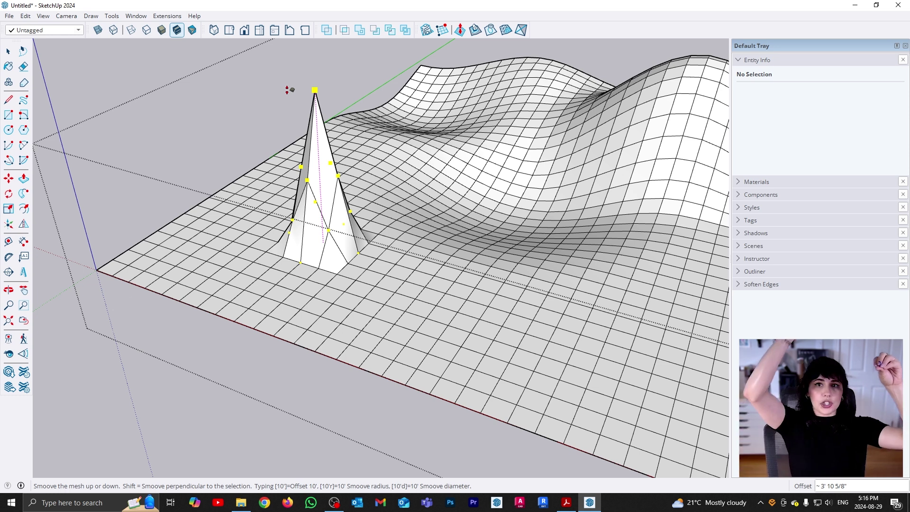
{"action": "key", "text": "space"}
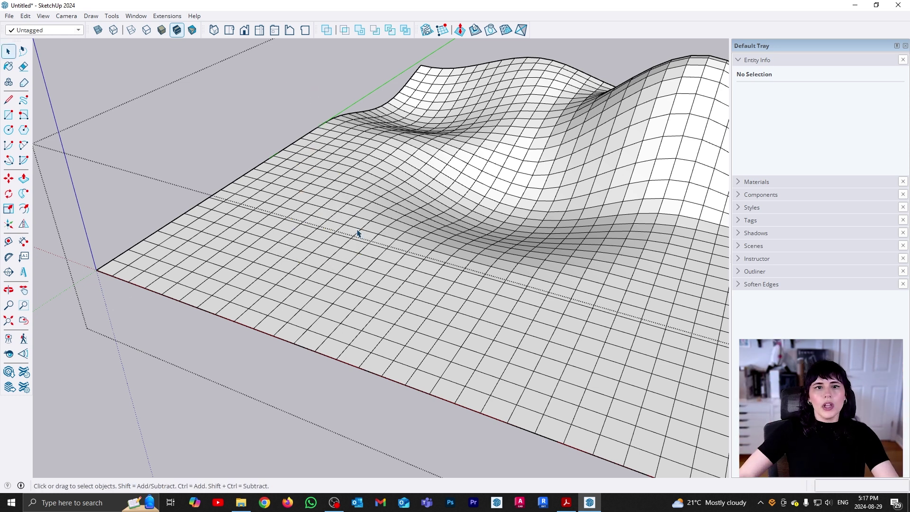
{"action": "mouse_move", "coordinate": [374, 251]}
{"action": "middle_mouse_down"}
{"action": "mouse_move", "coordinate": [386, 359]}
{"action": "mouse_move", "coordinate": [488, 400]}
{"action": "mouse_move", "coordinate": [392, 309]}
{"action": "middle_mouse_up"}
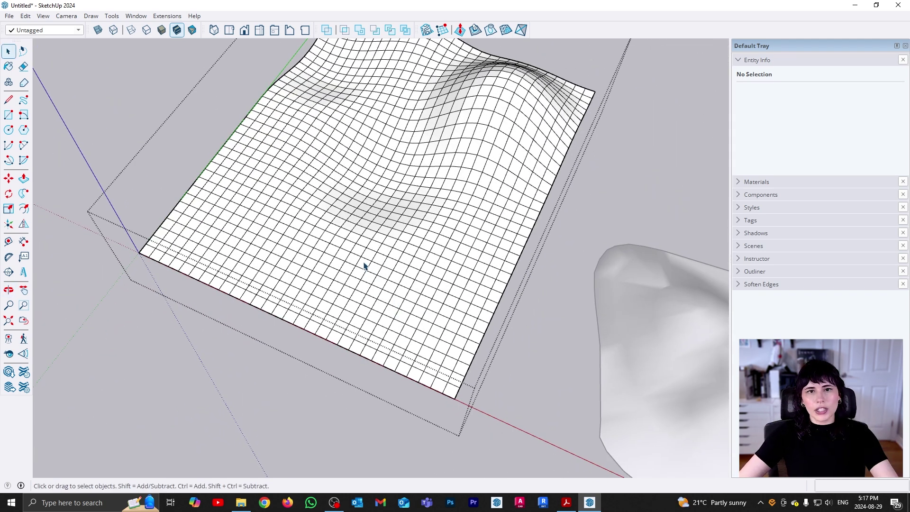
Select a small front patch of grid faces and lift it into a ridge with Smoove.
{"action": "left_click_drag", "start_coordinate": [364, 266], "coordinate": [446, 310]}
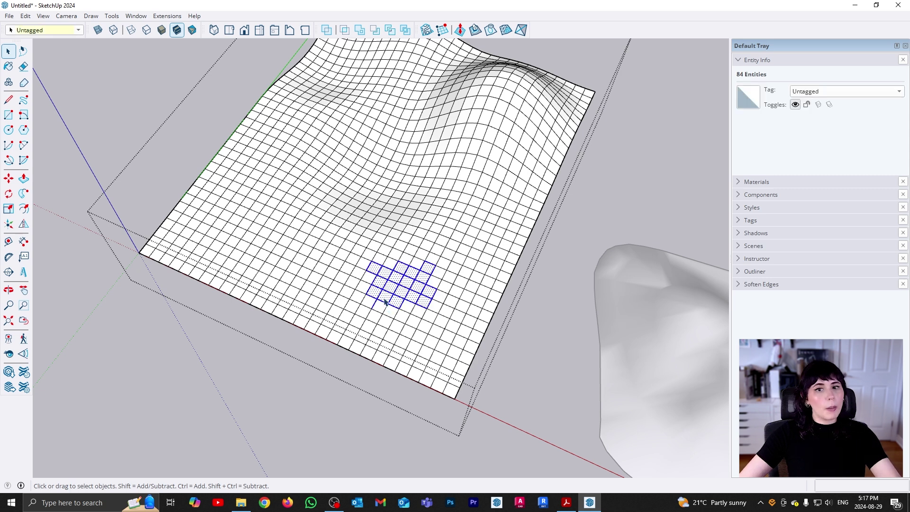
{"action": "middle_click_drag", "start_coordinate": [391, 298], "coordinate": [429, 209]}
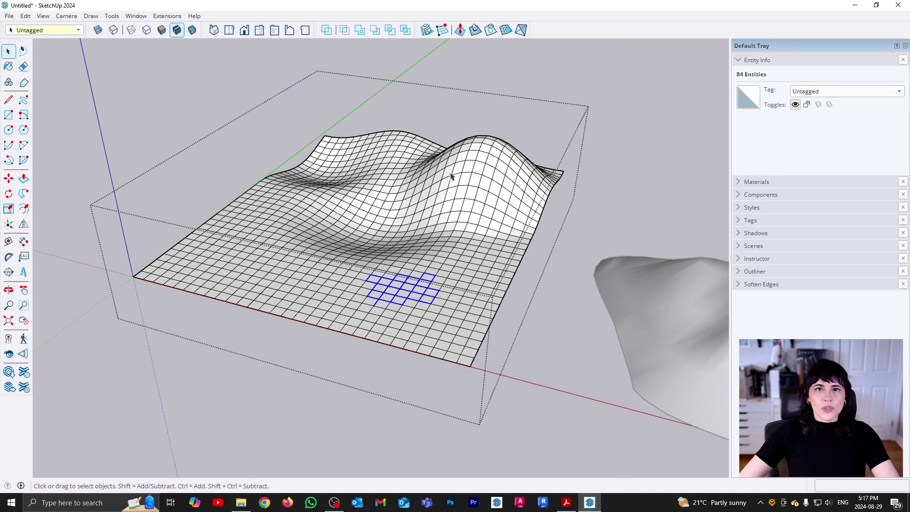
{"action": "left_click", "coordinate": [460, 30]}
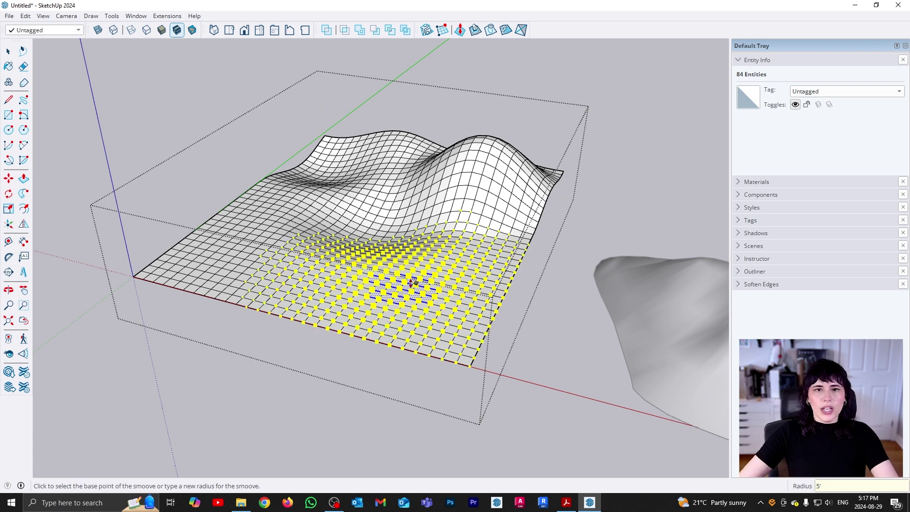
{"action": "left_click", "coordinate": [414, 282]}
{"action": "left_click", "coordinate": [590, 211]}
{"action": "middle_click_drag", "start_coordinate": [335, 257], "coordinate": [473, 158]}
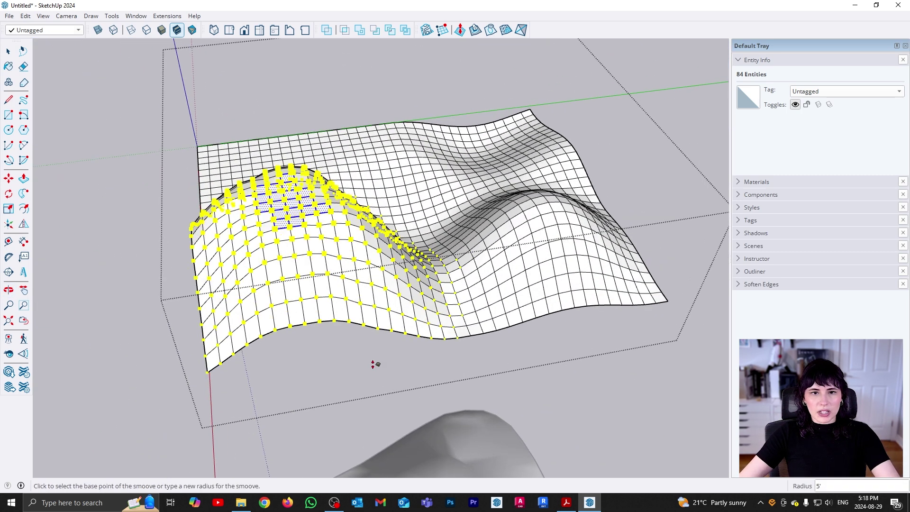
{"action": "key", "text": "space"}
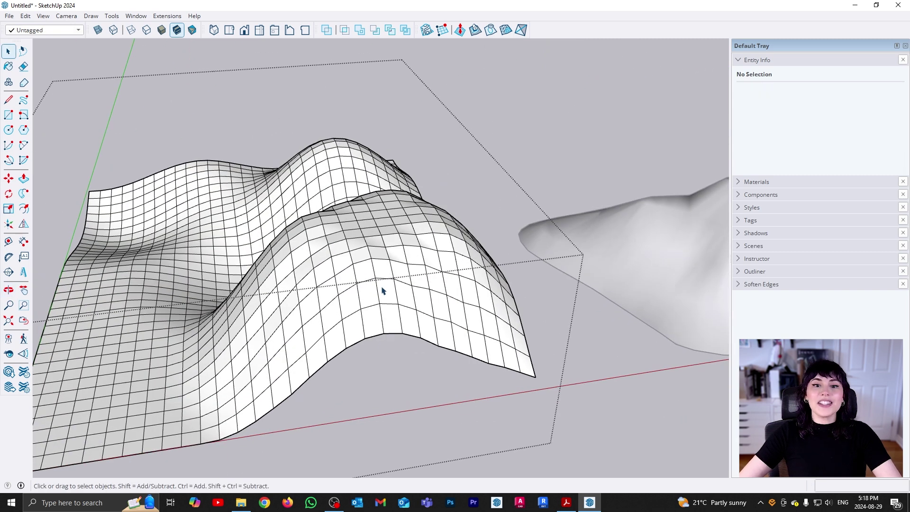
{"action": "scroll", "coordinate": [383, 290], "scroll_direction": "down", "scroll_amount": 5}
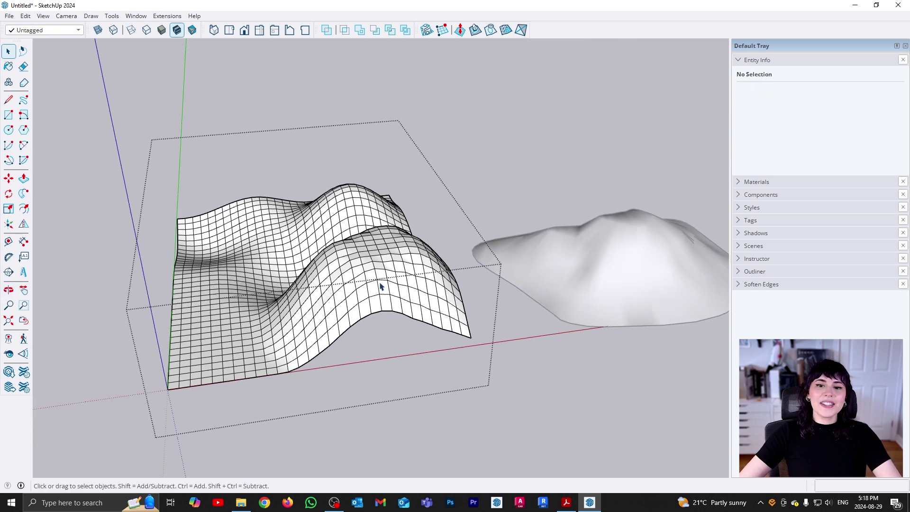
{"action": "middle_click_drag", "start_coordinate": [380, 294], "coordinate": [243, 392]}
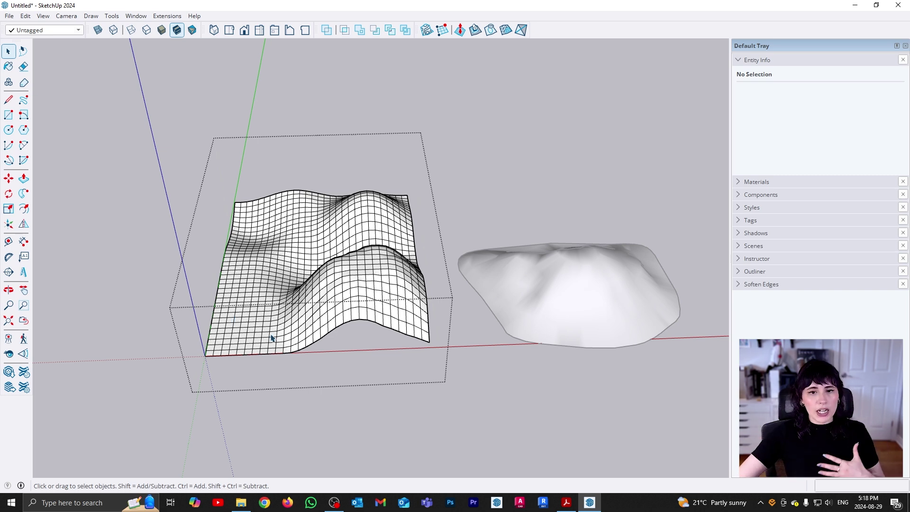
Close the grid group and bring the hill into a high oblique view.
{"action": "left_click", "coordinate": [489, 367]}
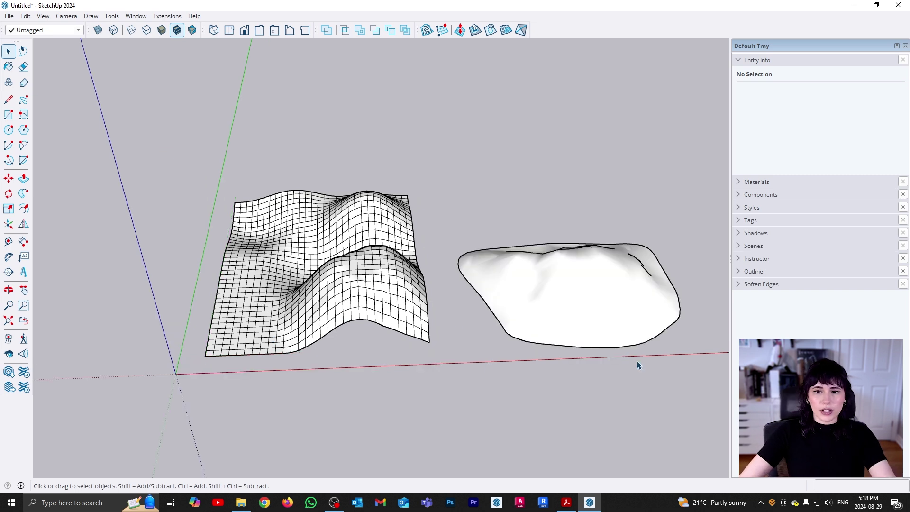
{"action": "middle_click_drag", "start_coordinate": [687, 360], "coordinate": [504, 264]}
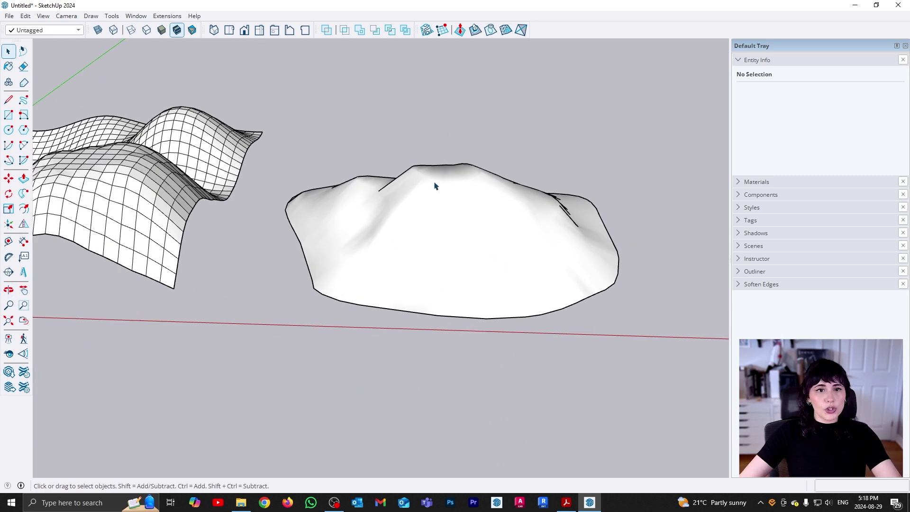
{"action": "scroll", "coordinate": [433, 203], "scroll_direction": "down", "scroll_amount": 2}
{"action": "scroll", "coordinate": [307, 217], "scroll_direction": "down", "scroll_amount": 1}
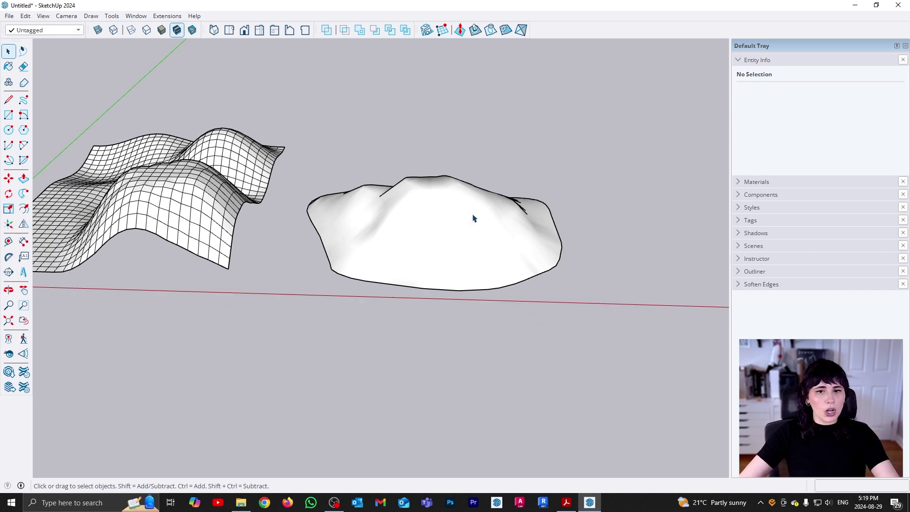
{"action": "middle_click_drag", "start_coordinate": [474, 217], "coordinate": [435, 80]}
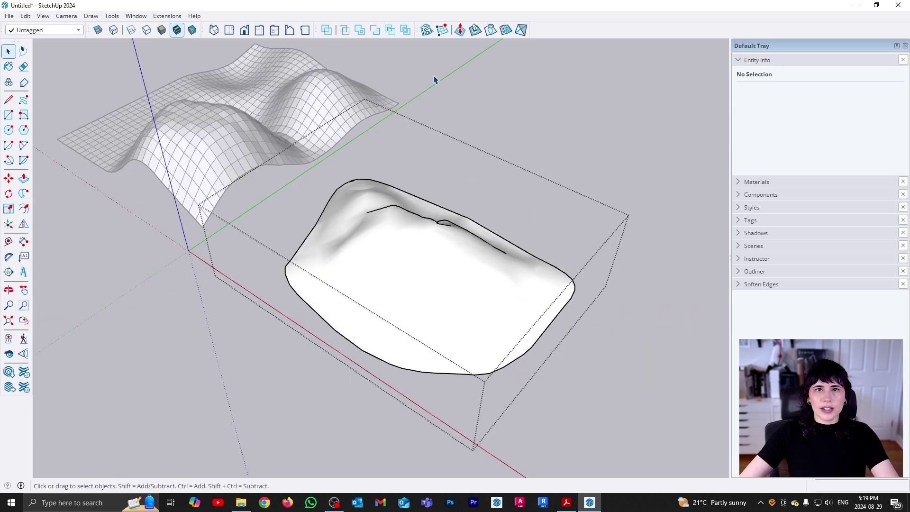
Smoove offsets into the hill's front surface and its right edge.
{"action": "left_click", "coordinate": [460, 30]}
{"action": "left_click", "coordinate": [389, 285]}
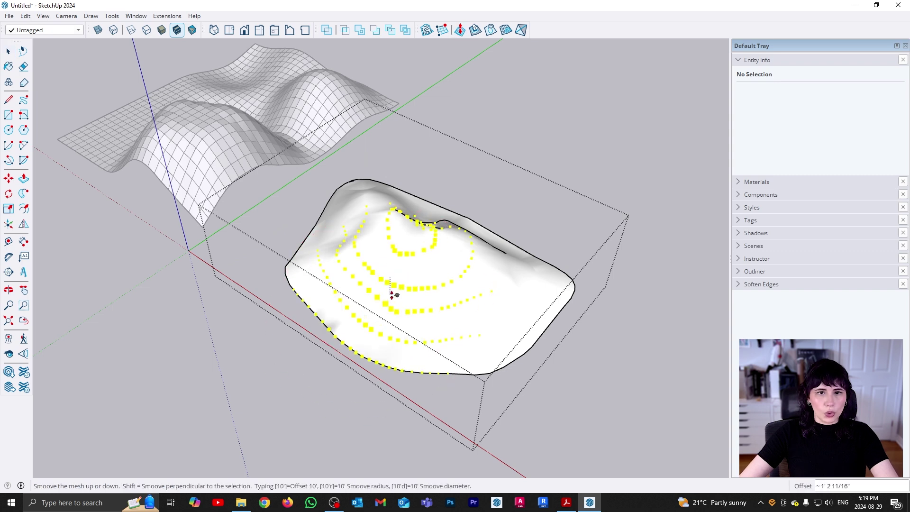
{"action": "left_click", "coordinate": [393, 304]}
{"action": "middle_click_drag", "start_coordinate": [451, 350], "coordinate": [350, 238]}
{"action": "left_click", "coordinate": [516, 226]}
{"action": "left_click", "coordinate": [520, 214]}
Smoove another right-edge spot and one more hill spot, then close the hill group.
{"action": "left_click", "coordinate": [443, 244]}
{"action": "left_click", "coordinate": [443, 257]}
{"action": "left_click", "coordinate": [349, 238]}
{"action": "left_click", "coordinate": [350, 260]}
{"action": "middle_click_drag", "start_coordinate": [420, 278], "coordinate": [449, 330]}
{"action": "left_click", "coordinate": [465, 359]}
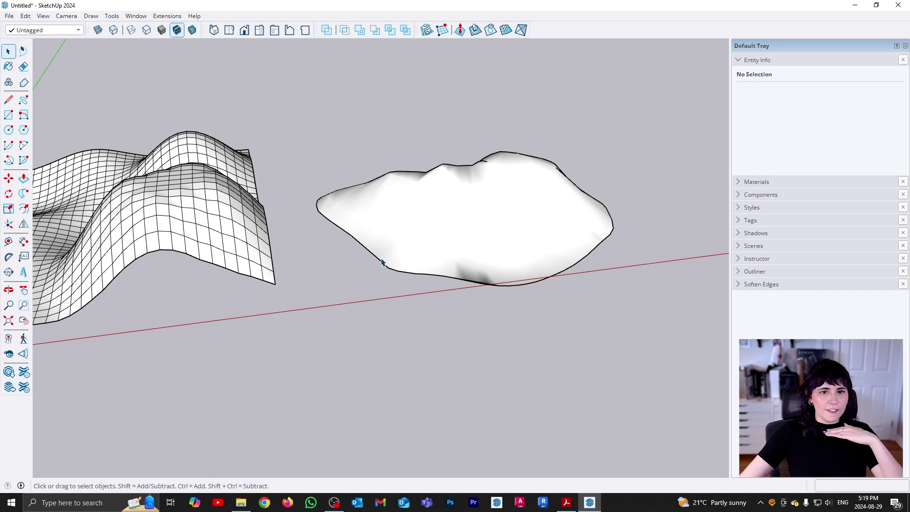
Draw a square rectangle beside the hill.
{"action": "middle_click_drag", "start_coordinate": [592, 233], "coordinate": [422, 246]}
{"action": "key", "text": "r"}
{"action": "left_click", "coordinate": [407, 216]}
{"action": "left_click", "coordinate": [471, 283]}
{"action": "key", "text": "space"}
Lift the square about 5' 6 3/8" up and shift it left over the hilltop.
{"action": "double_click", "coordinate": [457, 268]}
{"action": "key", "text": "m"}
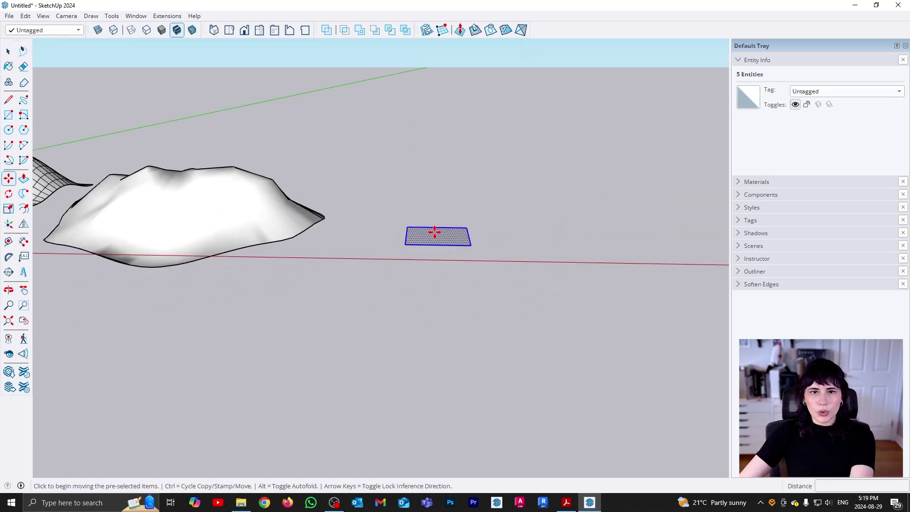
{"action": "left_click", "coordinate": [435, 232]}
{"action": "left_click", "coordinate": [476, 125]}
{"action": "left_click", "coordinate": [547, 201]}
{"action": "left_click", "coordinate": [352, 200]}
{"action": "middle_click_drag", "start_coordinate": [351, 193], "coordinate": [506, 427]}
{"action": "left_click", "coordinate": [634, 370]}
{"action": "key", "text": "space"}
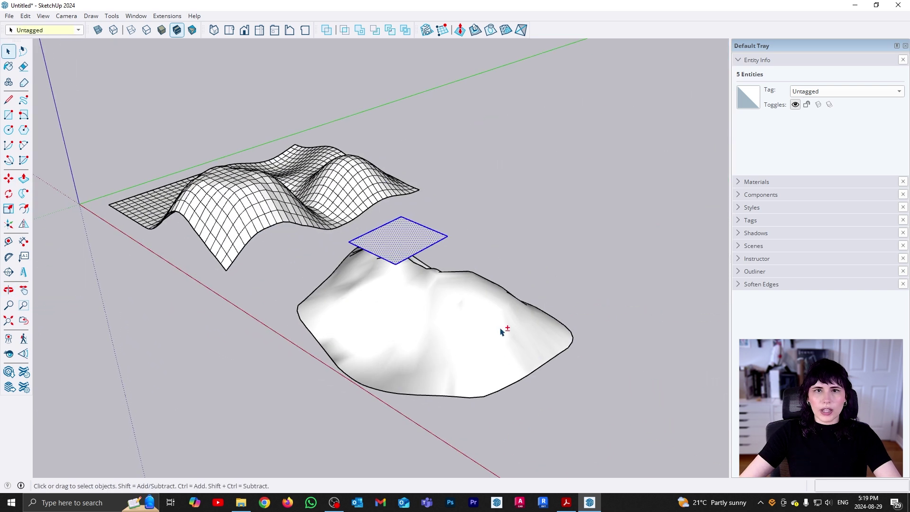
{"action": "middle_click_drag", "start_coordinate": [495, 312], "coordinate": [522, 337]}
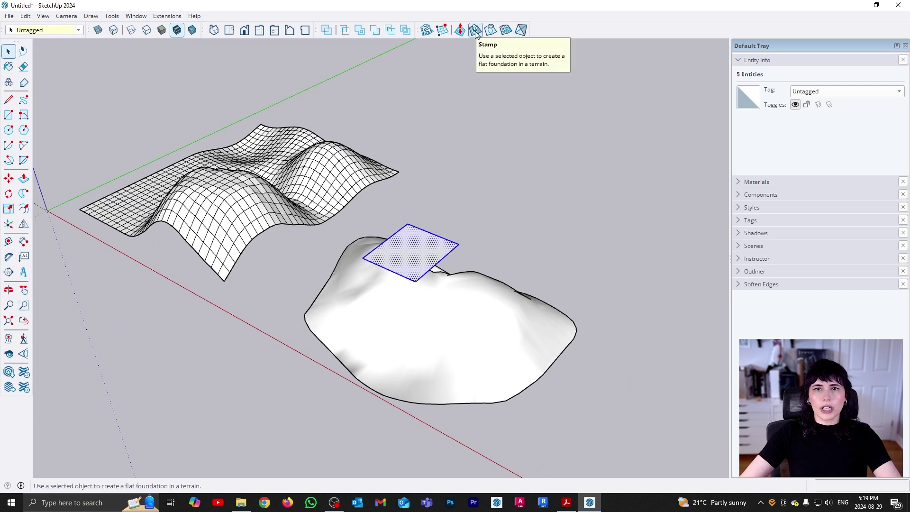
Stamp the square onto the blob terrain as a raised platform with a 1' offset.
{"action": "left_click", "coordinate": [460, 30]}
{"action": "left_click", "coordinate": [471, 340]}
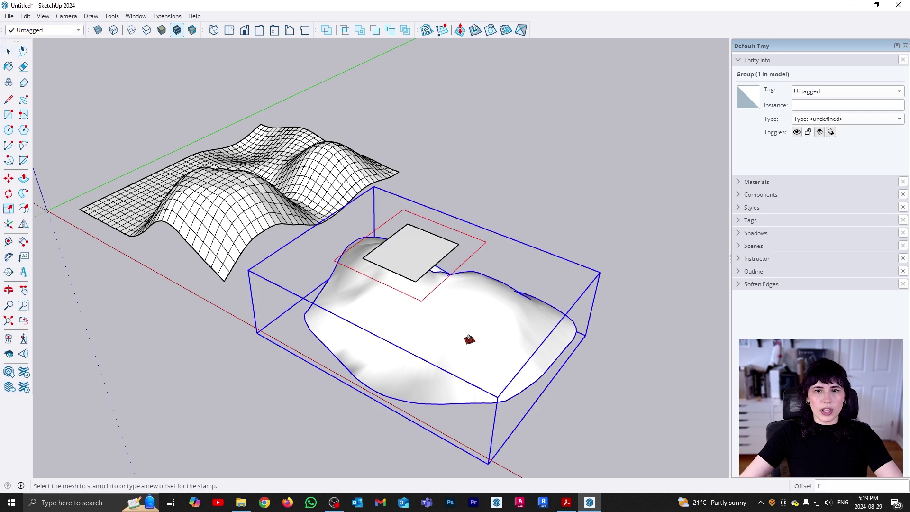
{"action": "left_click", "coordinate": [469, 342]}
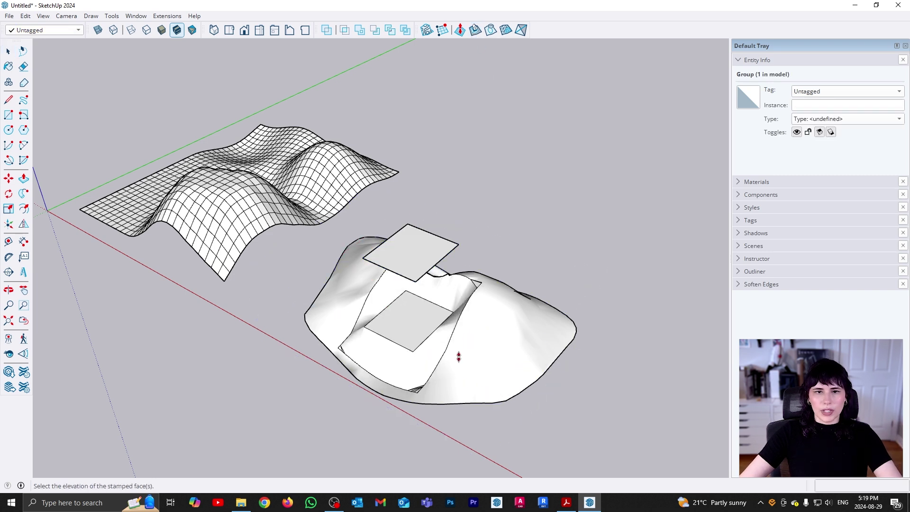
{"action": "middle_click_drag", "start_coordinate": [577, 395], "coordinate": [593, 352]}
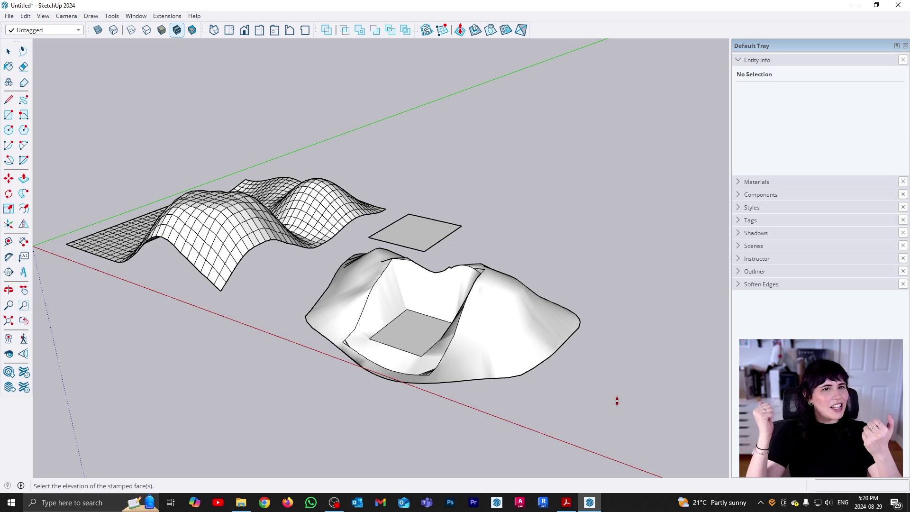
{"action": "left_click", "coordinate": [650, 343]}
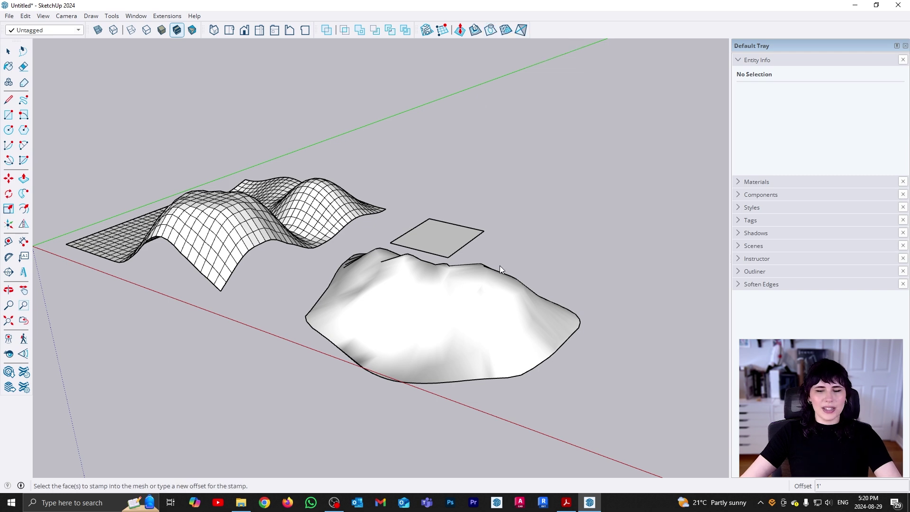
Drape the floating square's outline onto the blob terrain.
{"action": "key", "text": "space"}
{"action": "middle_click_drag", "start_coordinate": [473, 252], "coordinate": [453, 245]}
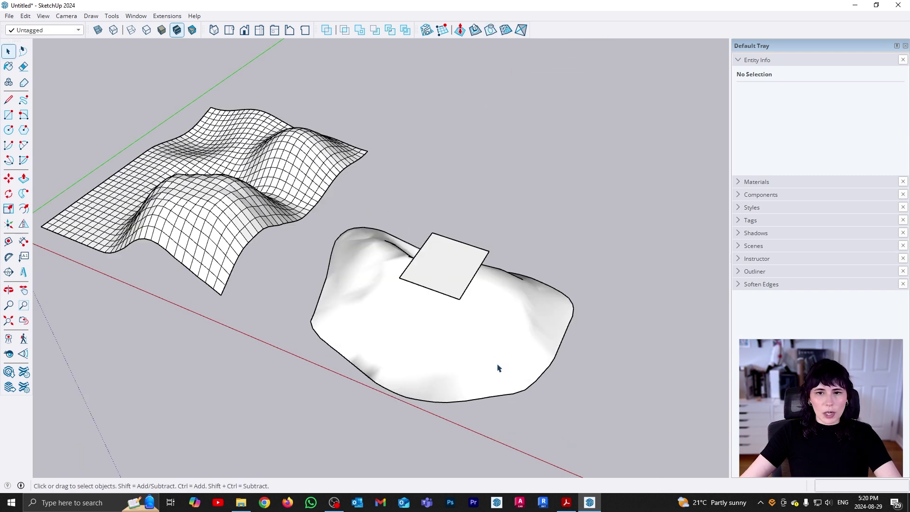
{"action": "double_click", "coordinate": [459, 266]}
{"action": "left_click", "coordinate": [460, 30]}
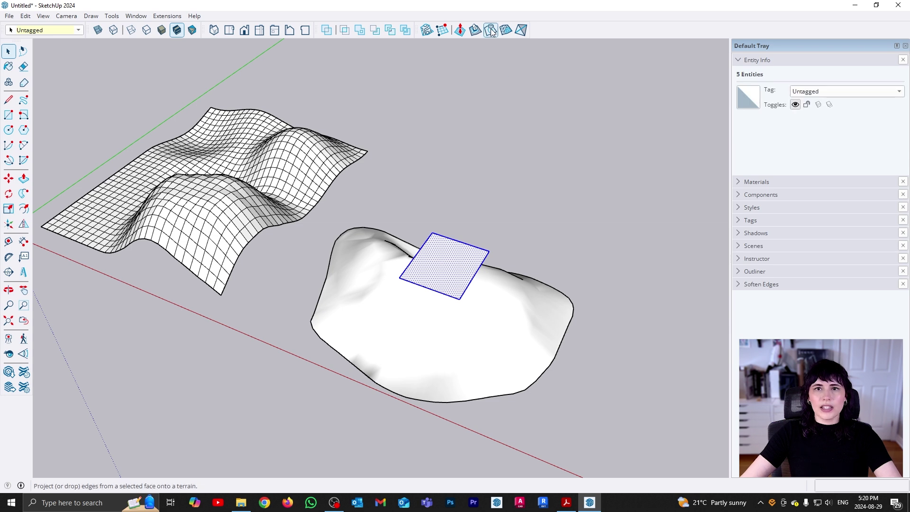
{"action": "left_click", "coordinate": [499, 340]}
{"action": "key", "text": "space"}
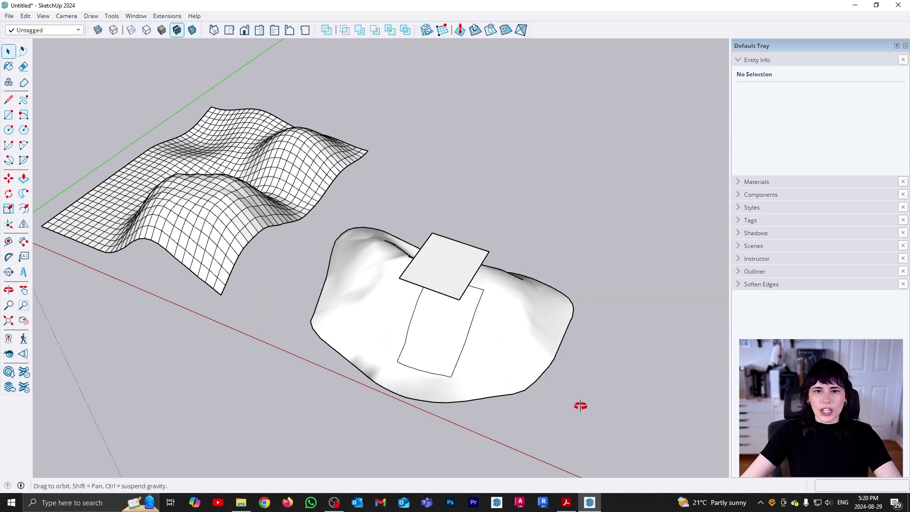
{"action": "middle_click_drag", "start_coordinate": [567, 398], "coordinate": [510, 382]}
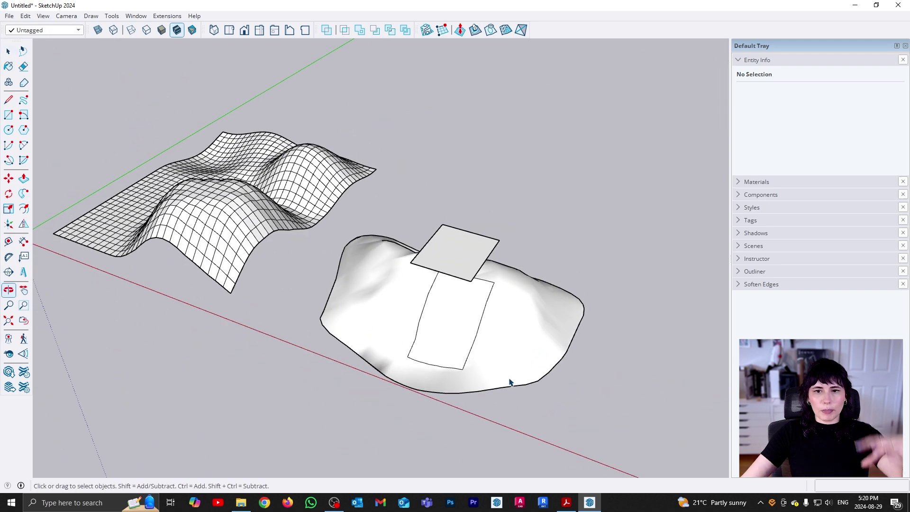
Delete the draped rectangular face inside the blob terrain group, leaving a hole.
{"action": "double_click", "coordinate": [468, 342]}
{"action": "left_click", "coordinate": [470, 336]}
{"action": "key", "text": "Delete"}
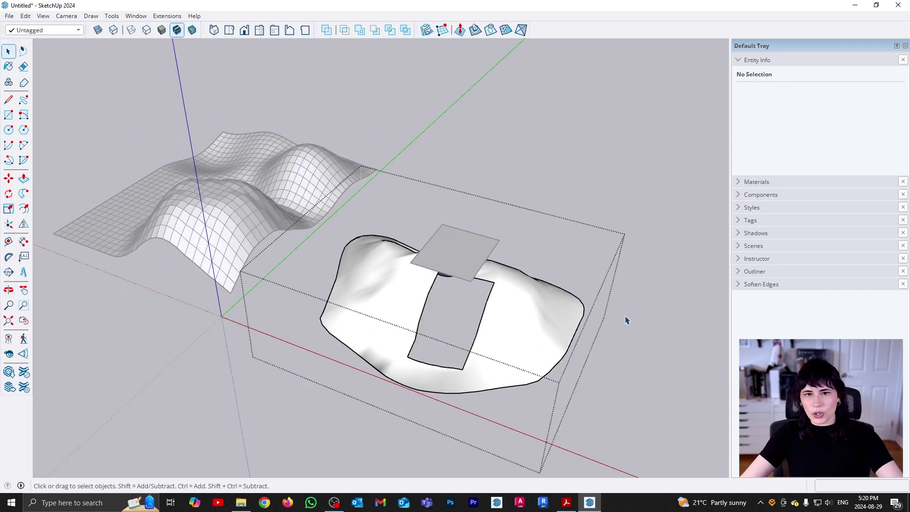
{"action": "left_click", "coordinate": [627, 320]}
{"action": "middle_click_drag", "start_coordinate": [342, 380], "coordinate": [368, 243]}
{"action": "middle_click_drag", "start_coordinate": [522, 215], "coordinate": [506, 367]}
Refill the rectangular hole in the blob terrain with a new face.
{"action": "double_click", "coordinate": [506, 367]}
{"action": "left_click", "coordinate": [493, 324]}
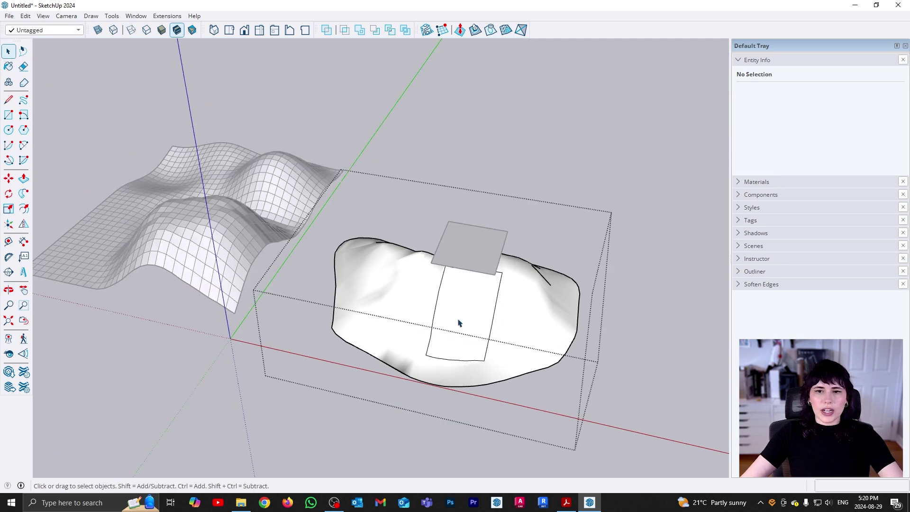
{"action": "left_click", "coordinate": [525, 310]}
{"action": "left_click", "coordinate": [467, 326]}
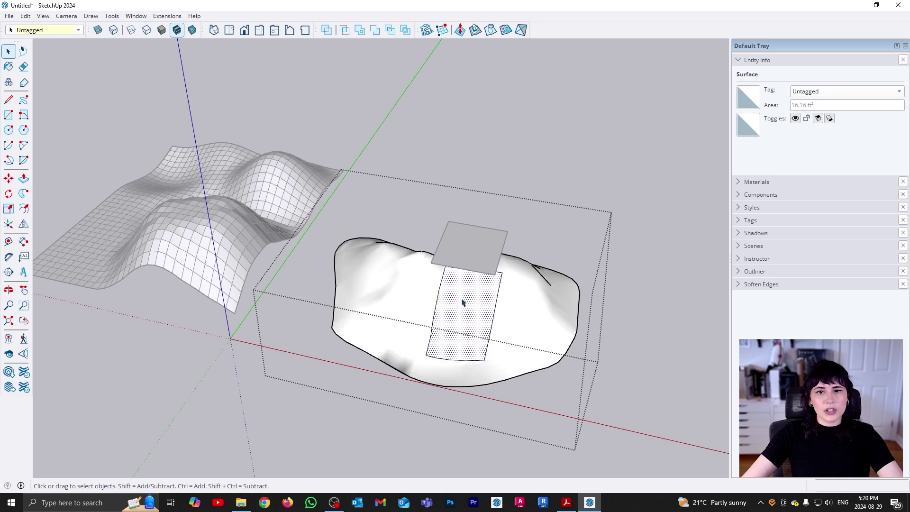
{"action": "left_click", "coordinate": [634, 386]}
{"action": "middle_click_drag", "start_coordinate": [634, 386], "coordinate": [624, 378]}
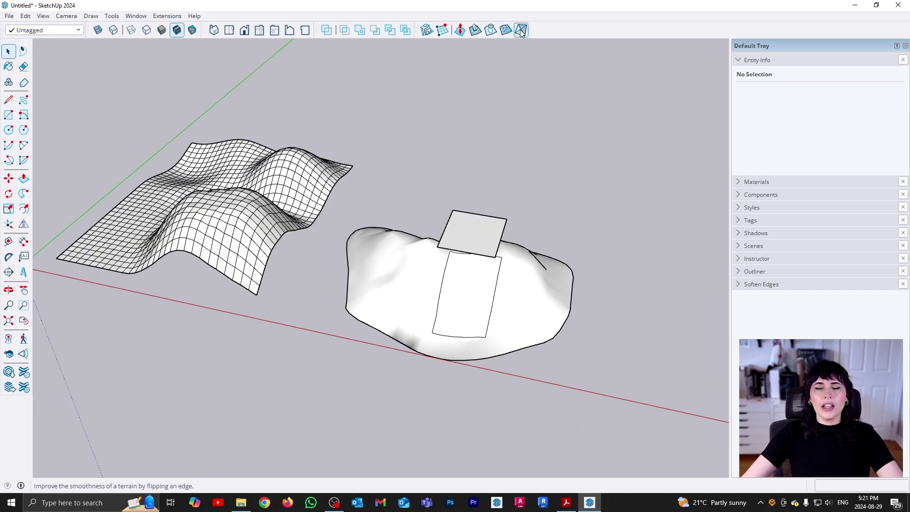
Undo the square and draped rectangle, and turn on View > Hidden Geometry.
{"action": "key", "text": "ctrl+z"}
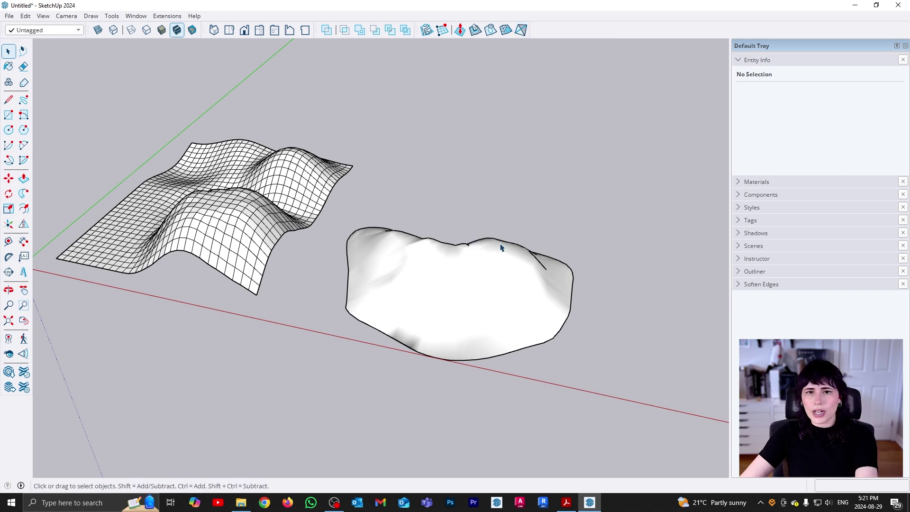
{"action": "middle_click_drag", "start_coordinate": [526, 288], "coordinate": [445, 359]}
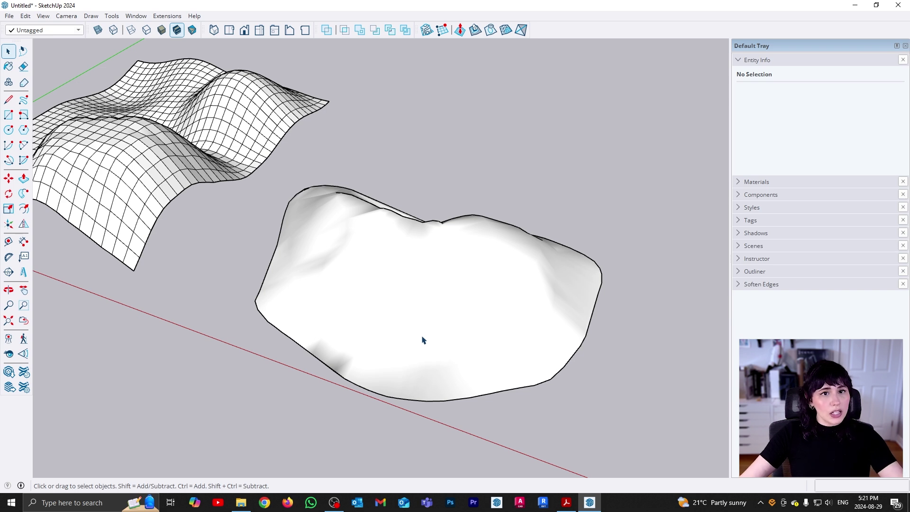
{"action": "left_click", "coordinate": [63, 18]}
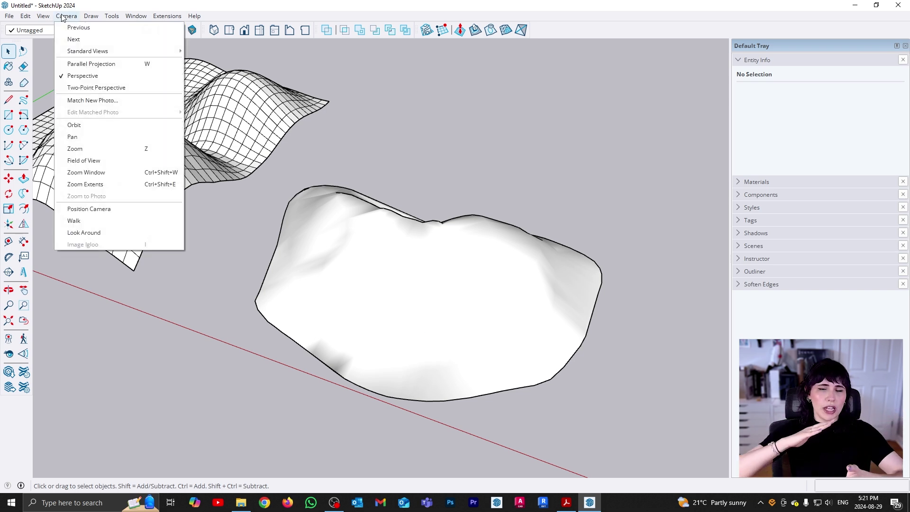
{"action": "mouse_move", "coordinate": [48, 17]}
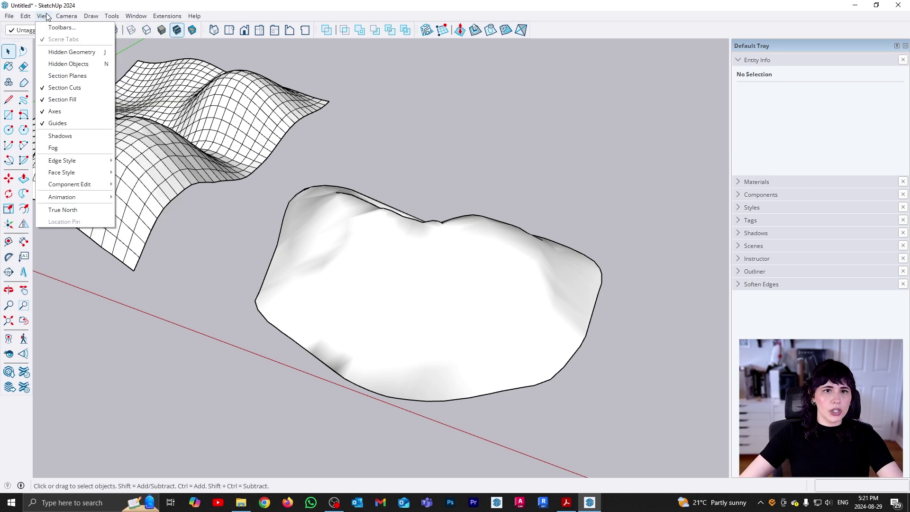
{"action": "left_click", "coordinate": [50, 54]}
{"action": "left_click", "coordinate": [418, 337]}
{"action": "middle_click_drag", "start_coordinate": [430, 335], "coordinate": [417, 363]}
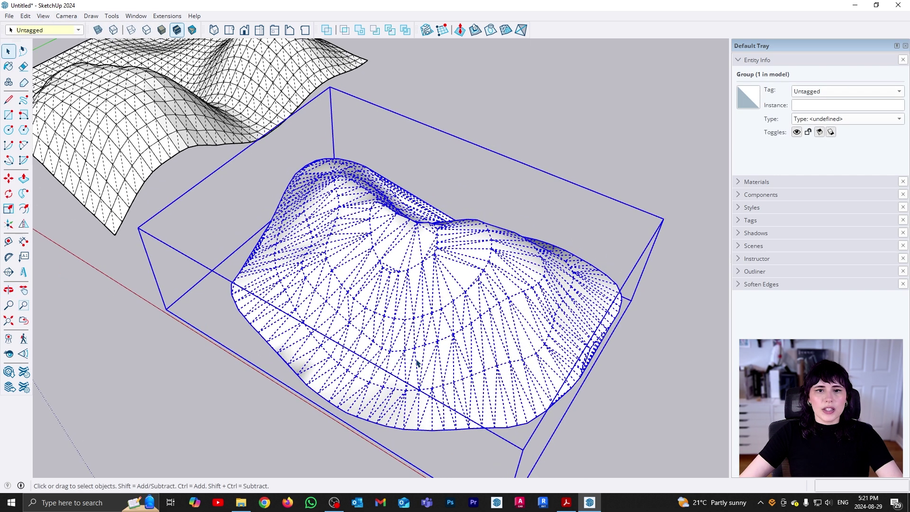
Smoove the blob terrain's upper slope inside its group.
{"action": "double_click", "coordinate": [416, 274]}
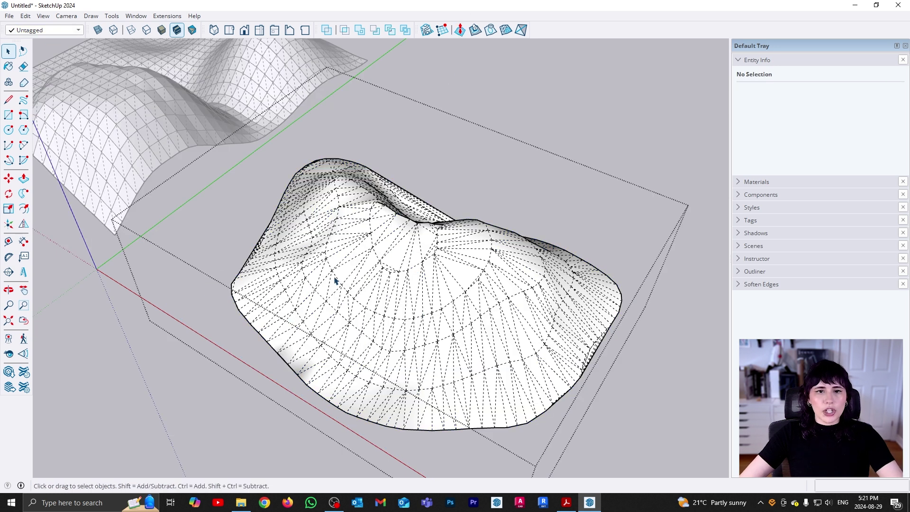
{"action": "left_click", "coordinate": [460, 30]}
{"action": "left_click", "coordinate": [329, 279]}
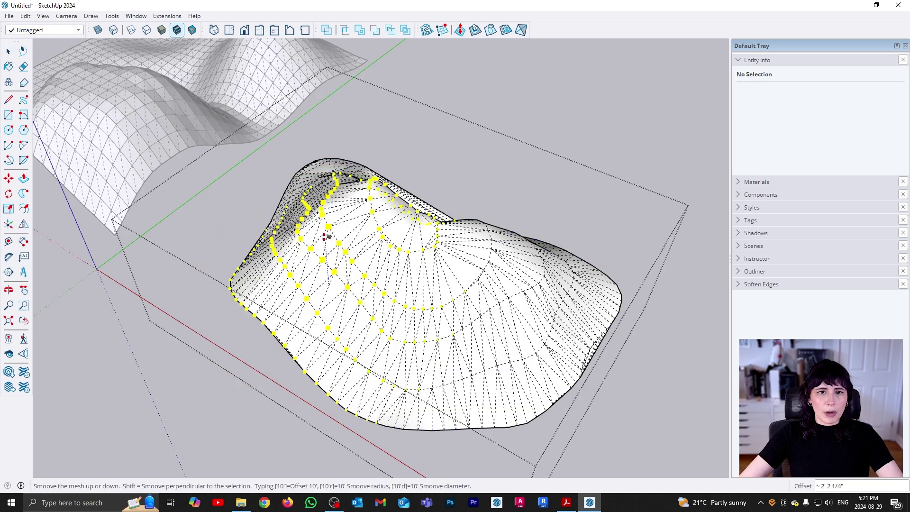
{"action": "left_click", "coordinate": [382, 254]}
{"action": "key", "text": "space"}
{"action": "left_click", "coordinate": [564, 161]}
Select the whole terrain mesh and apply Add Detail.
{"action": "left_click", "coordinate": [422, 303]}
{"action": "triple_click", "coordinate": [422, 303]}
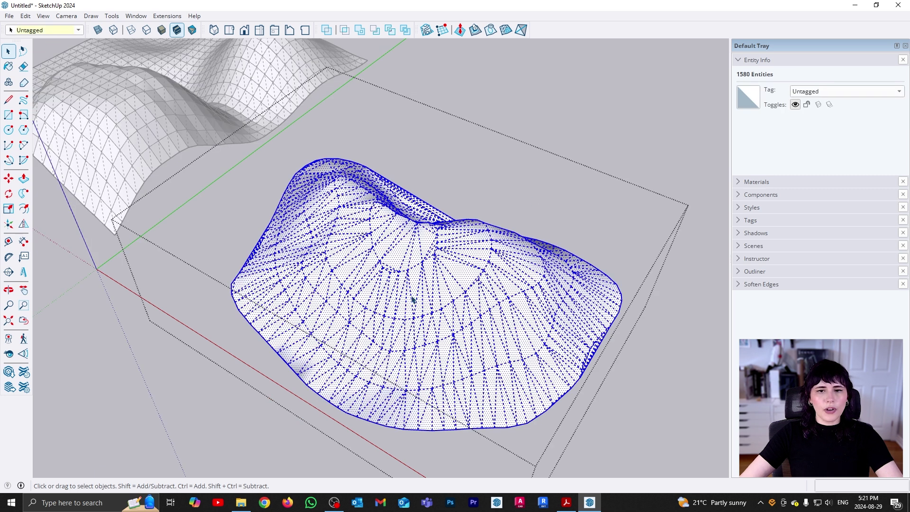
{"action": "left_click", "coordinate": [506, 31]}
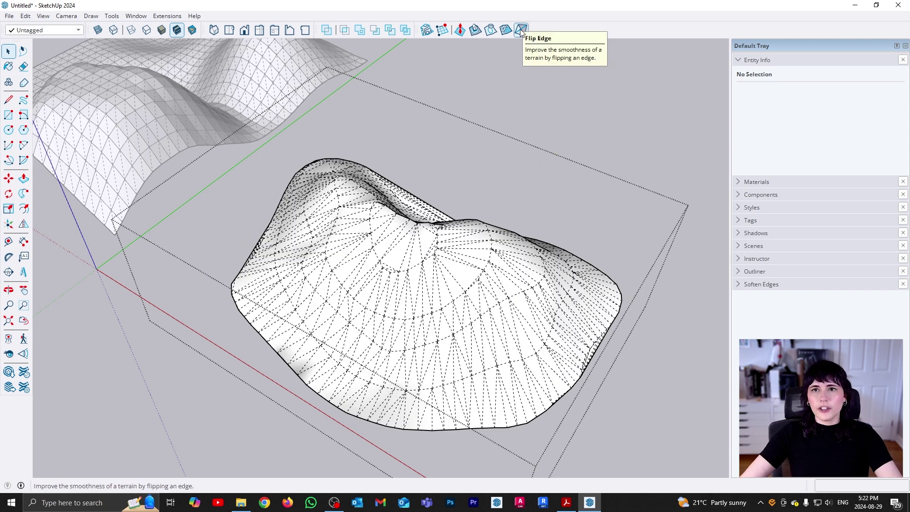
Flip two triangle edges near the blob terrain's peak.
{"action": "middle_click_drag", "start_coordinate": [400, 290], "coordinate": [471, 109]}
{"action": "scroll", "coordinate": [356, 178], "scroll_direction": "up", "scroll_amount": 3}
{"action": "scroll", "coordinate": [441, 117], "scroll_direction": "up", "scroll_amount": 2}
{"action": "scroll", "coordinate": [454, 112], "scroll_direction": "down", "scroll_amount": 4}
{"action": "scroll", "coordinate": [241, 153], "scroll_direction": "up", "scroll_amount": 5}
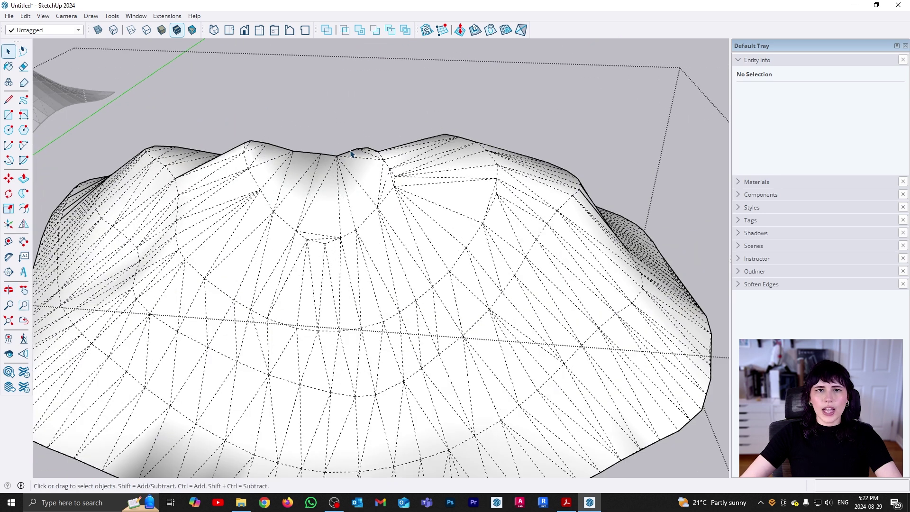
{"action": "left_click", "coordinate": [522, 30]}
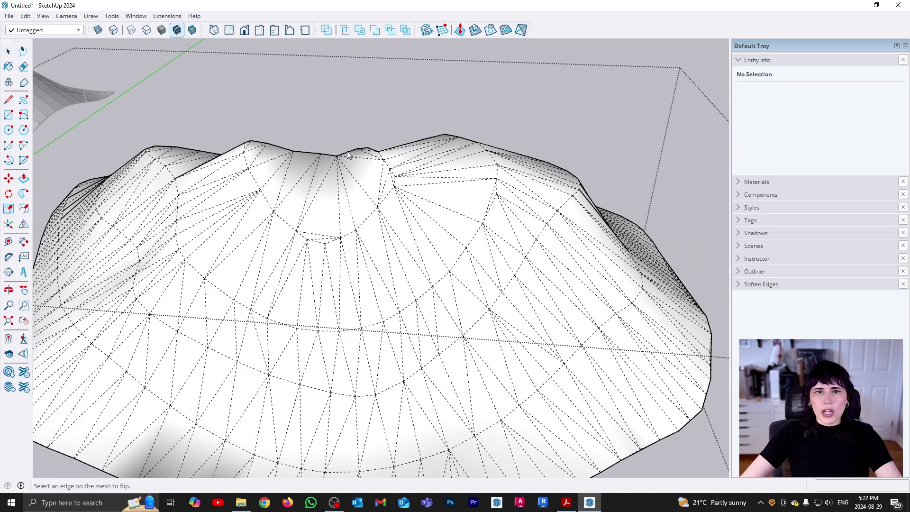
{"action": "left_click", "coordinate": [353, 157]}
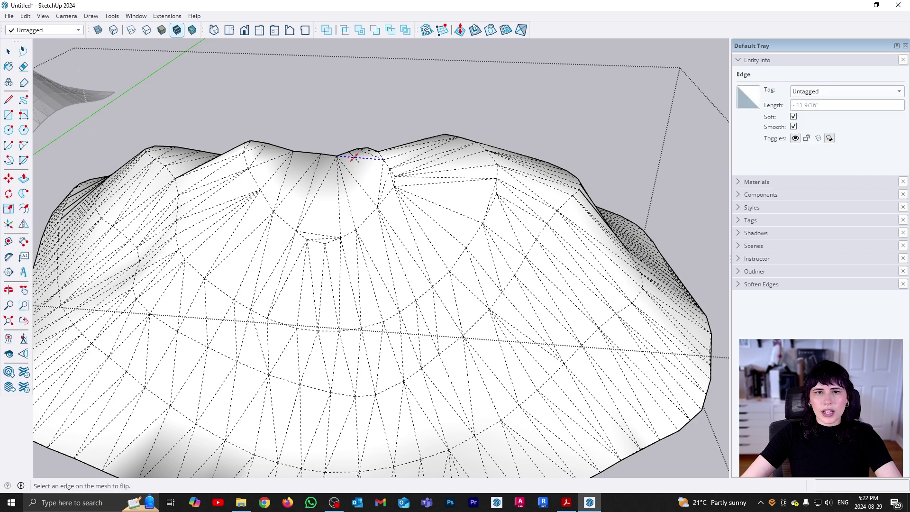
{"action": "left_click", "coordinate": [382, 223]}
Flip three more edges along and just below the ridge.
{"action": "middle_click_drag", "start_coordinate": [389, 326], "coordinate": [417, 152]}
{"action": "scroll", "coordinate": [380, 179], "scroll_direction": "up", "scroll_amount": 3}
{"action": "middle_click_drag", "start_coordinate": [380, 178], "coordinate": [465, 116]}
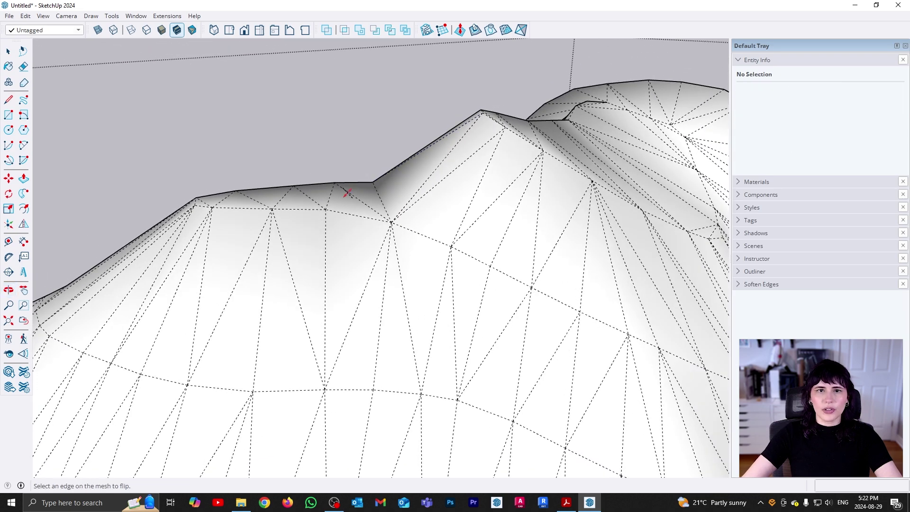
{"action": "middle_click_drag", "start_coordinate": [359, 188], "coordinate": [350, 110]}
{"action": "left_click", "coordinate": [388, 214]}
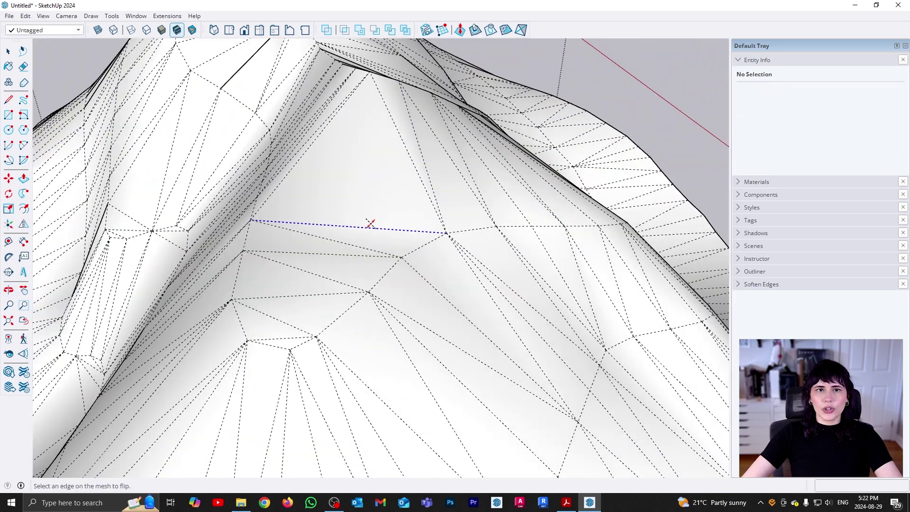
{"action": "middle_click_drag", "start_coordinate": [427, 257], "coordinate": [355, 222]}
{"action": "left_click", "coordinate": [308, 236]}
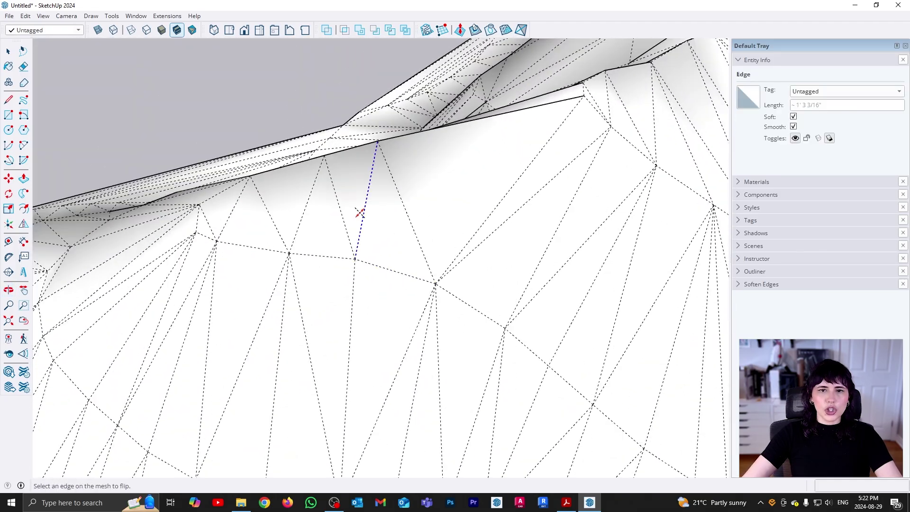
{"action": "left_click", "coordinate": [372, 211]}
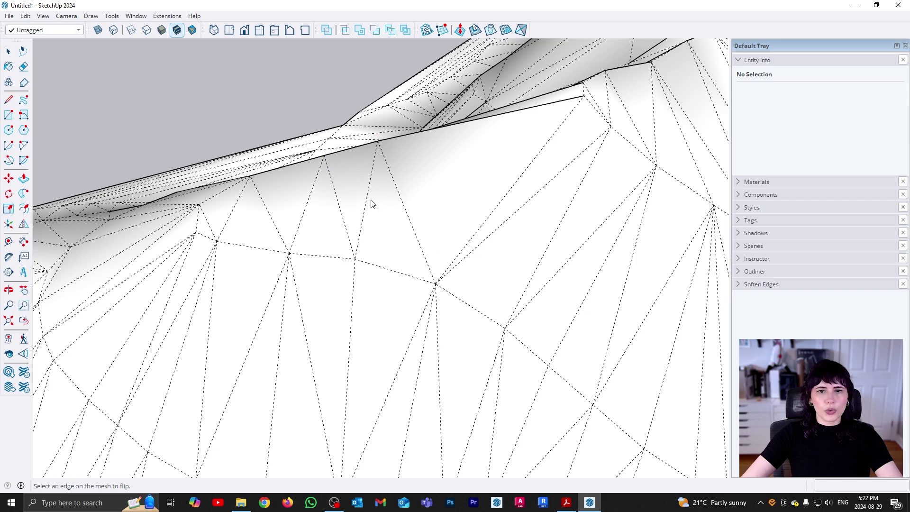
{"action": "scroll", "coordinate": [364, 197], "scroll_direction": "down", "scroll_amount": 5}
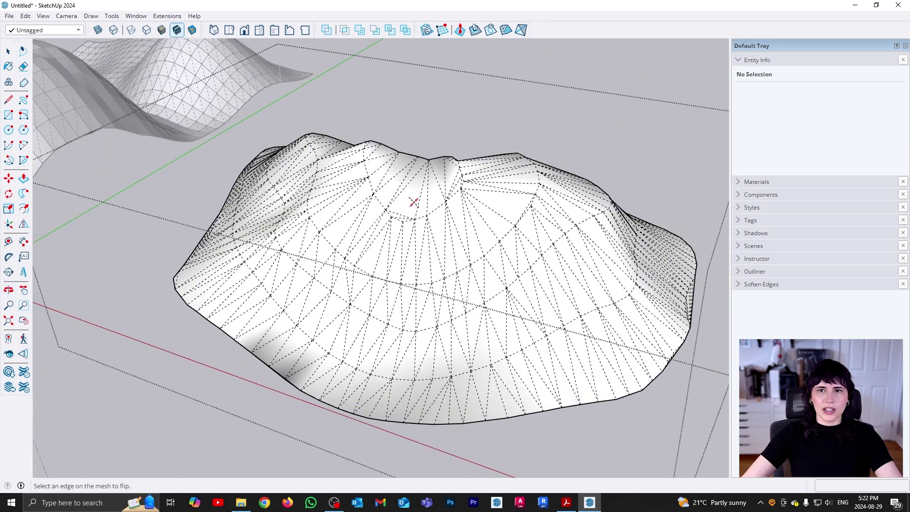